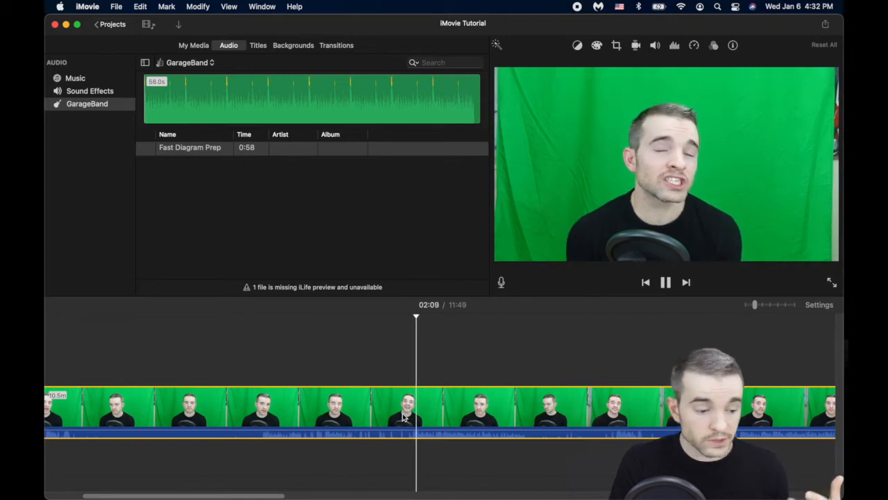
Pause playback and place the White background at the start of the timeline, before the green-screen clip.
key(space)
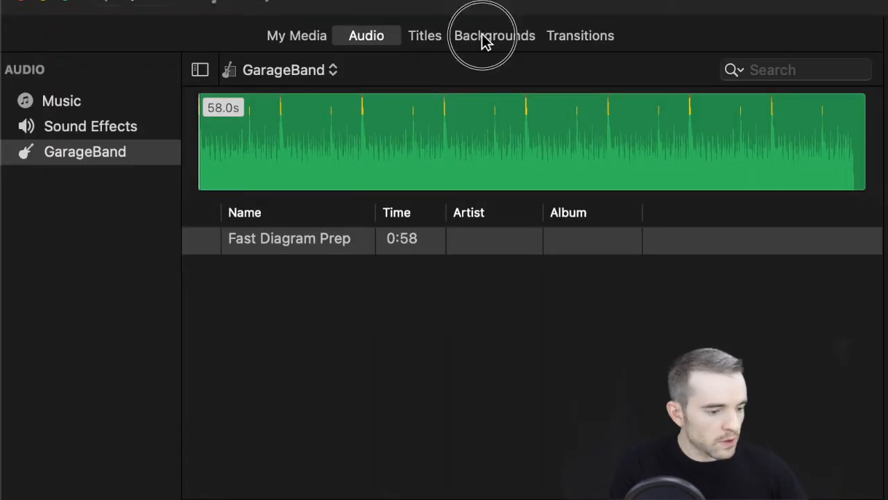
click(287, 45)
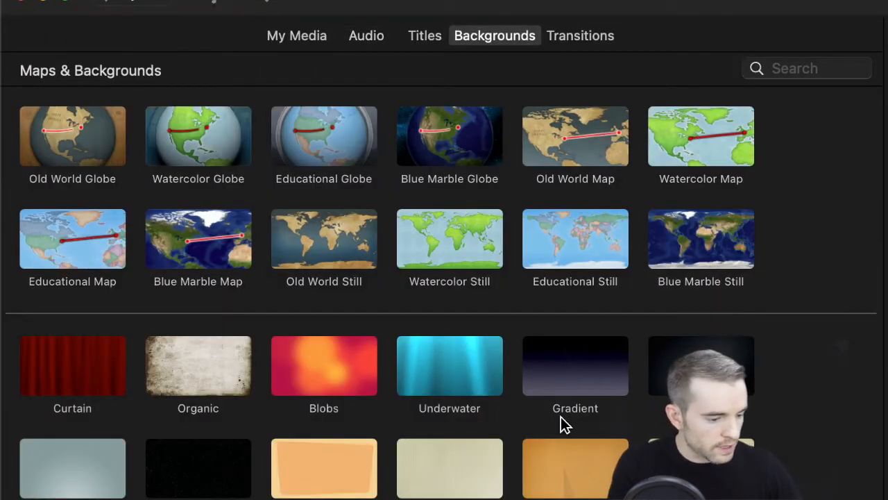
scroll(561, 416, down, 5)
click(193, 380)
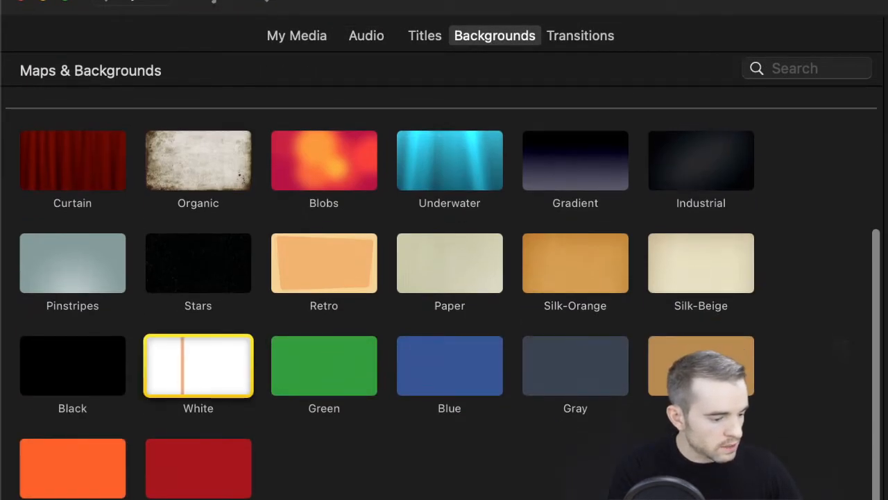
drag(208, 391, 197, 447)
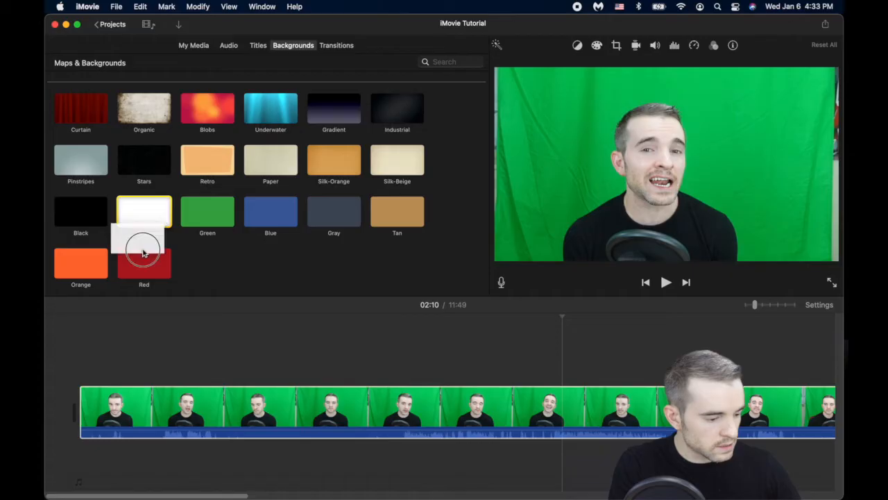
drag(144, 254, 72, 412)
Move the green-screen clip above the white background and align it with the background's start.
key(super+minus)
drag(114, 410, 218, 353)
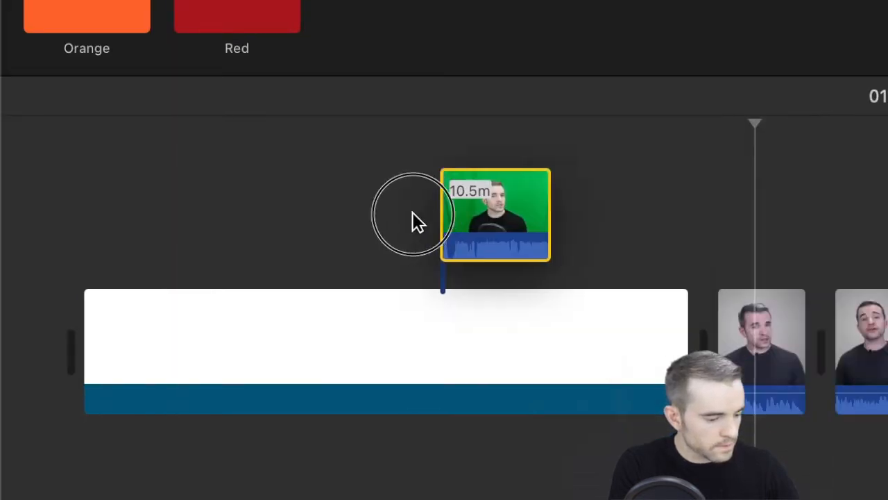
drag(412, 213, 126, 220)
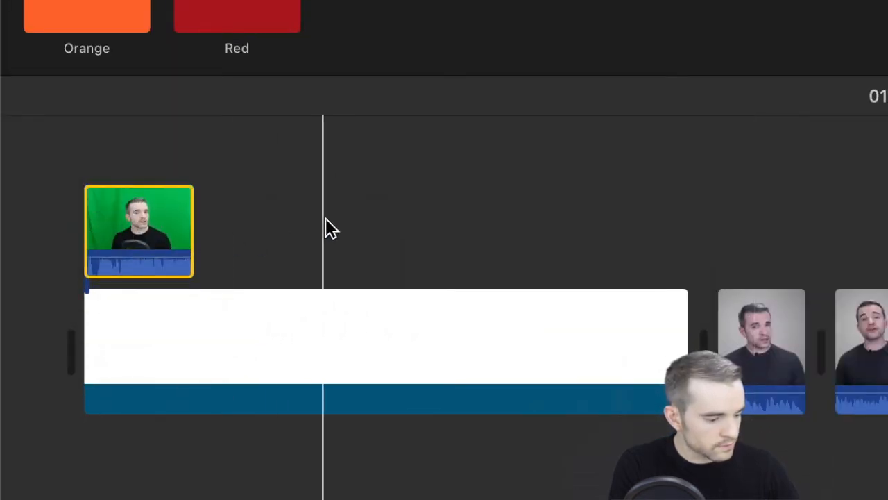
Set the video overlay mode of the green-screen clip to Green/Blue Screen.
click(147, 222)
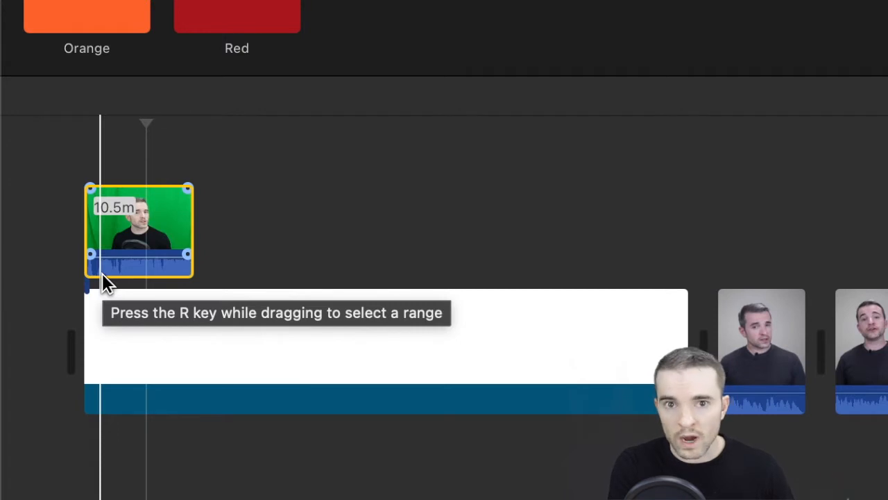
click(147, 202)
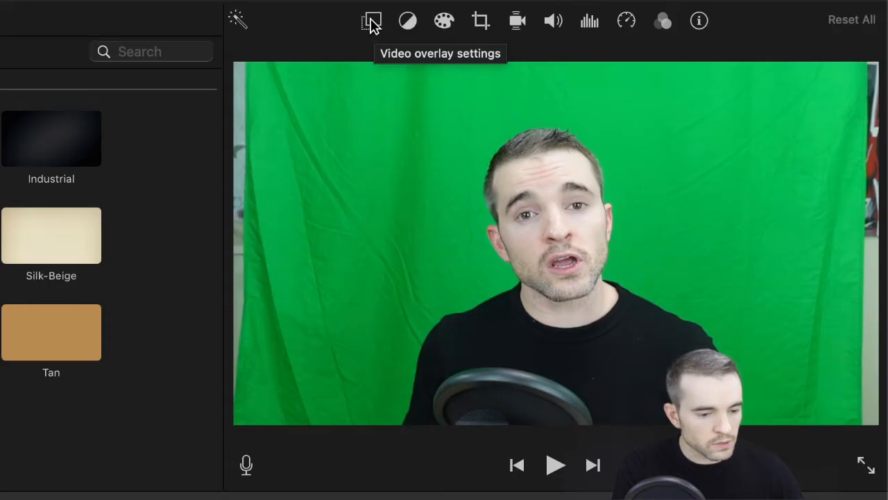
click(372, 22)
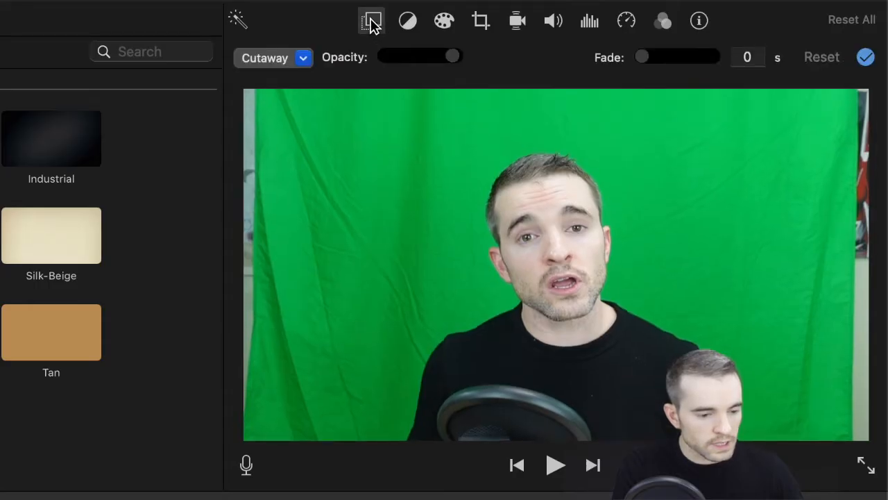
click(303, 59)
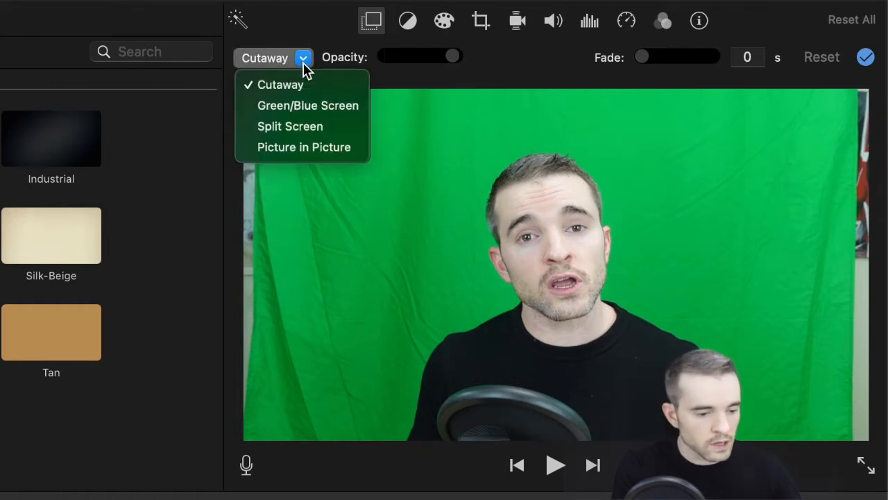
click(293, 106)
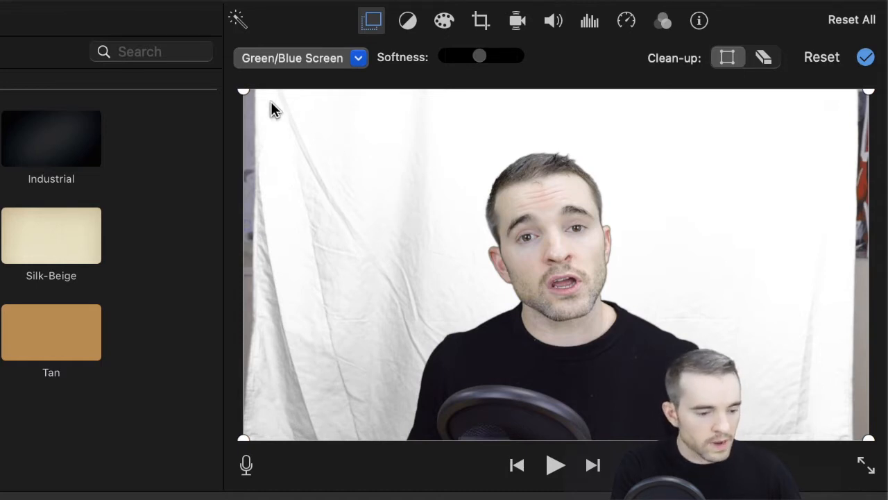
Pull the clip's four clean-up crop corners inward to hide the room edges, and erase the fabric wrinkles beside the speaker.
drag(242, 92, 279, 91)
drag(244, 439, 323, 439)
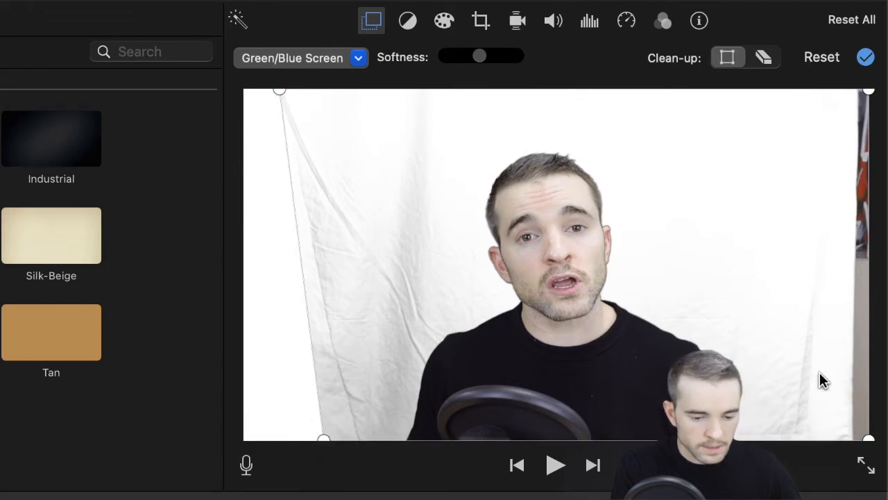
drag(869, 438, 813, 460)
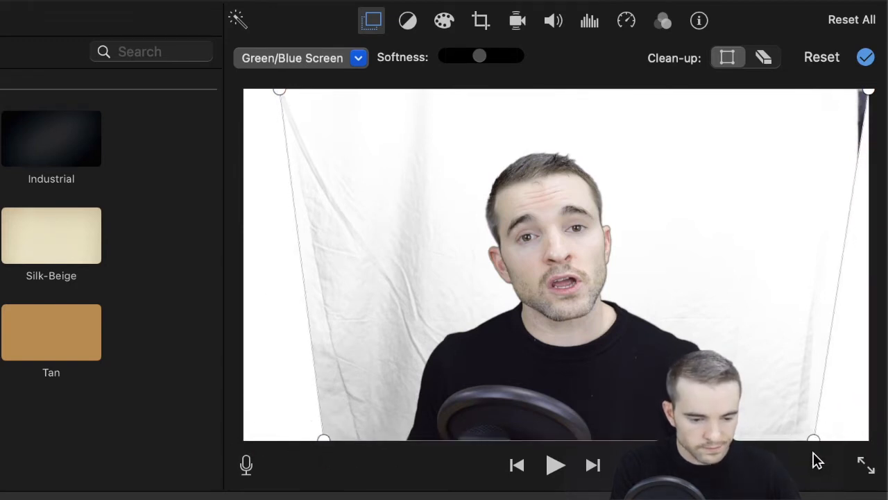
drag(868, 92, 822, 95)
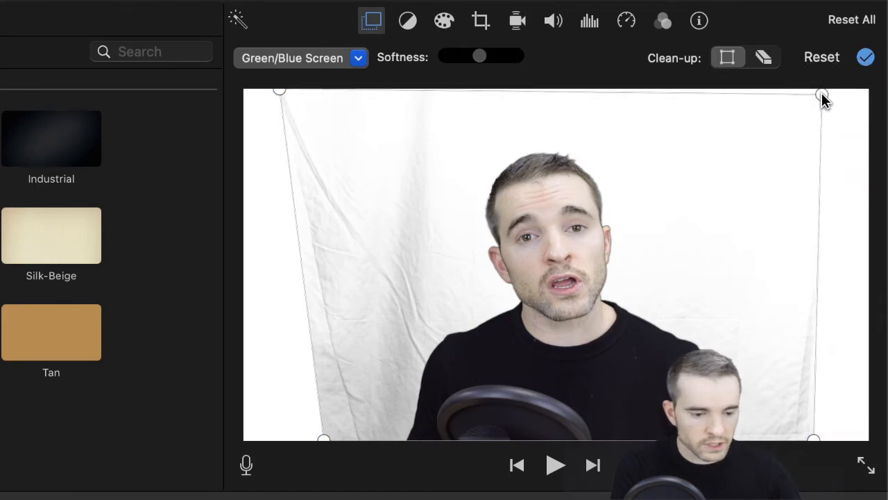
click(763, 58)
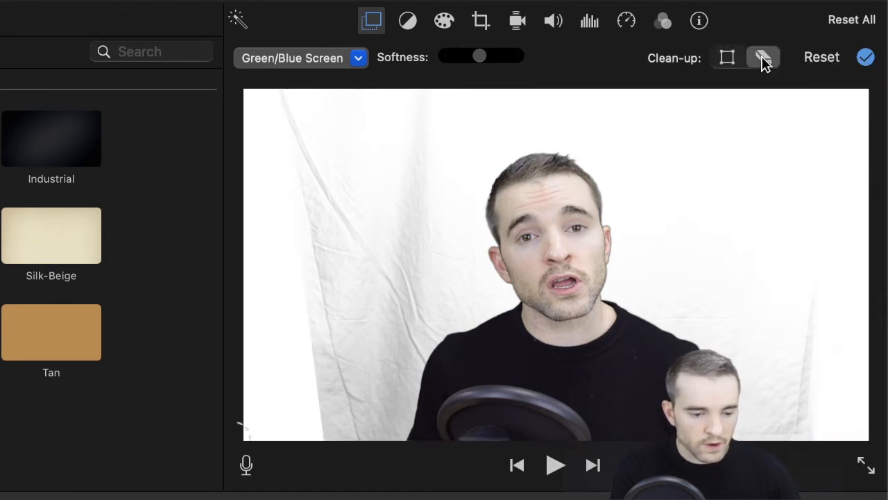
click(393, 350)
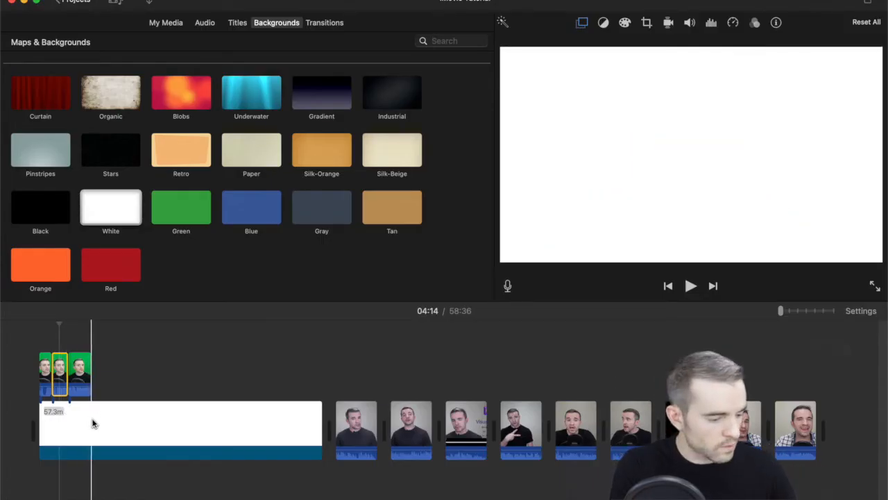
Split the white background where the green-screen clips end and delete the excess part after them.
click(93, 422)
key(super+b)
click(143, 429)
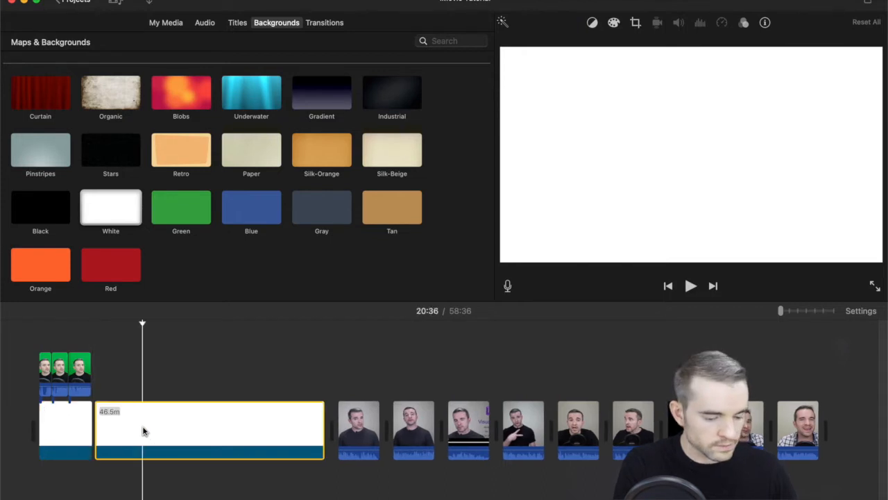
key(BackSpace)
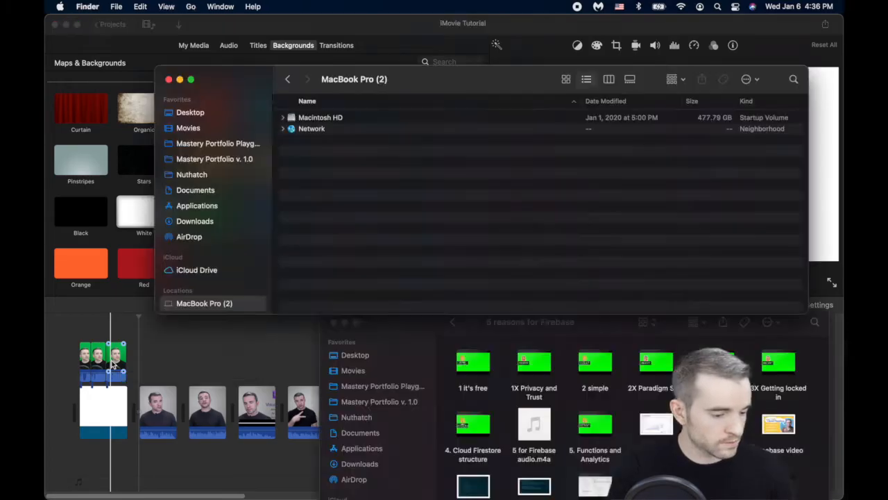
Launch Keynote.
key(F4)
text(keyn)
key(Return)
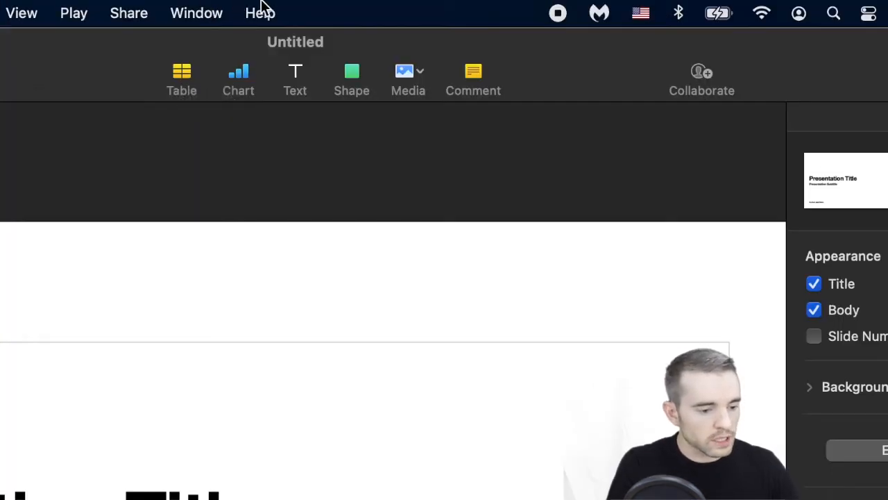
Look up the Edit Master Slides command and open the presentation's master slides for editing.
click(261, 13)
text(mast)
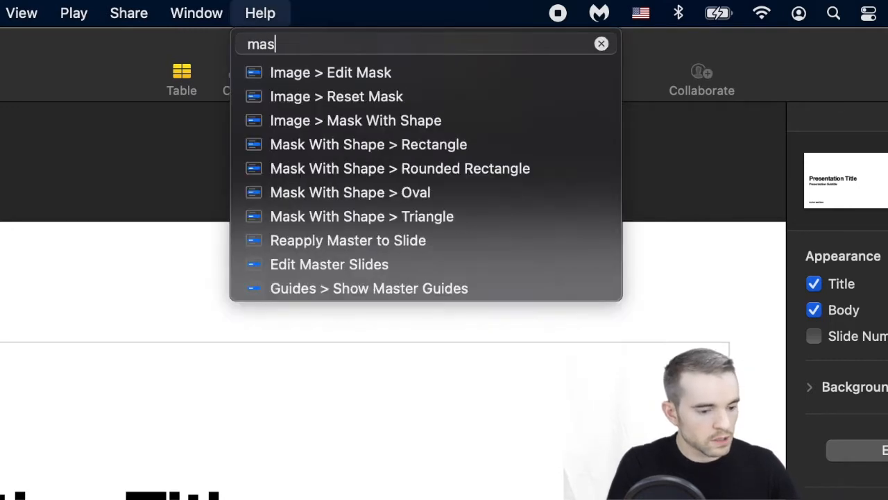
mouse_move(308, 107)
mouse_move(350, 123)
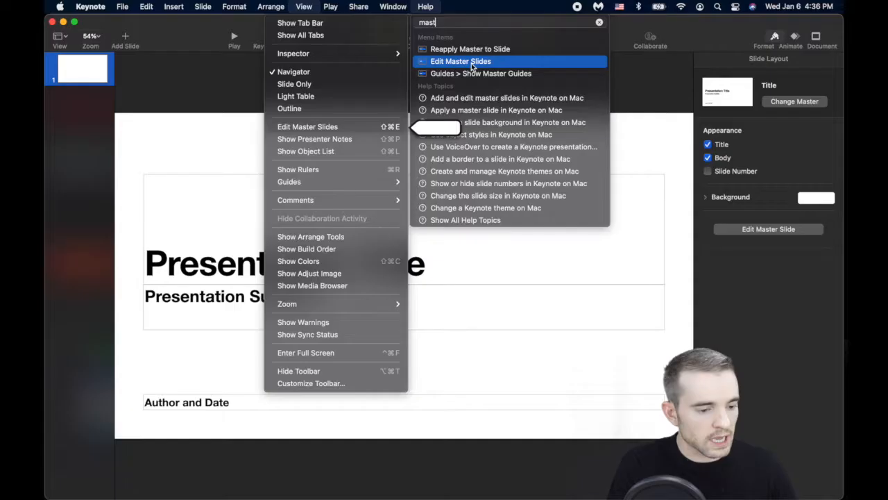
click(471, 62)
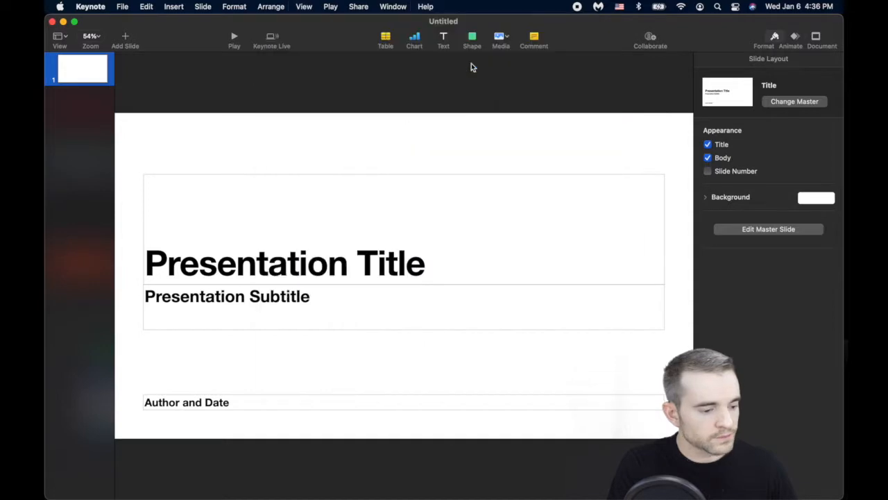
Delete the food picture from the Photo master slide.
scroll(66, 425, down, 5)
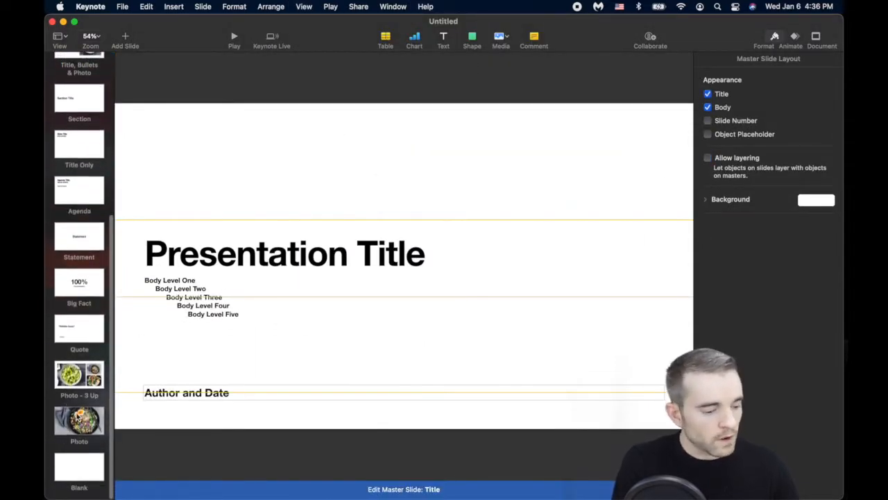
click(76, 422)
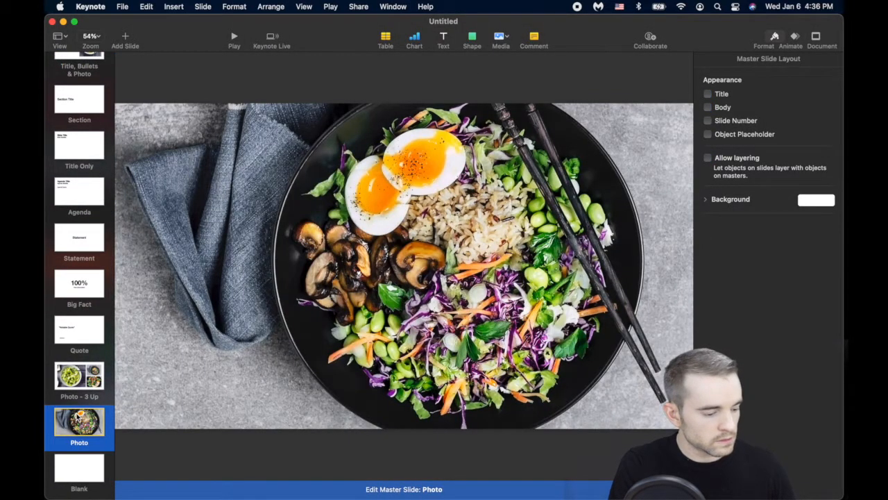
click(288, 353)
key(Delete)
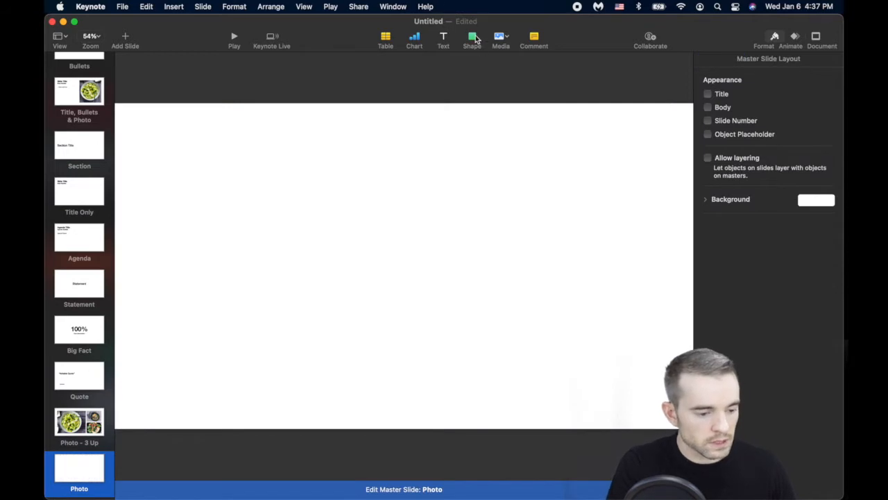
Add a square shape to the Photo master slide and stretch it to cover the entire slide.
click(472, 40)
click(466, 120)
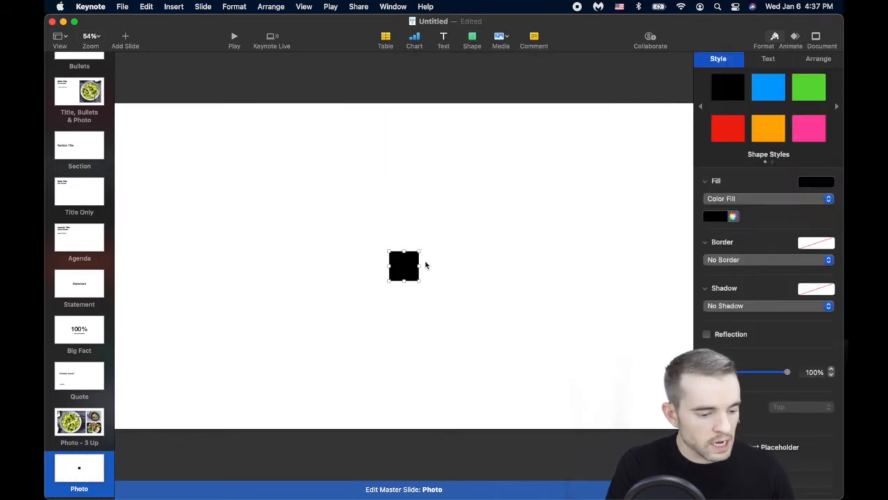
drag(389, 281, 117, 431)
drag(419, 252, 703, 101)
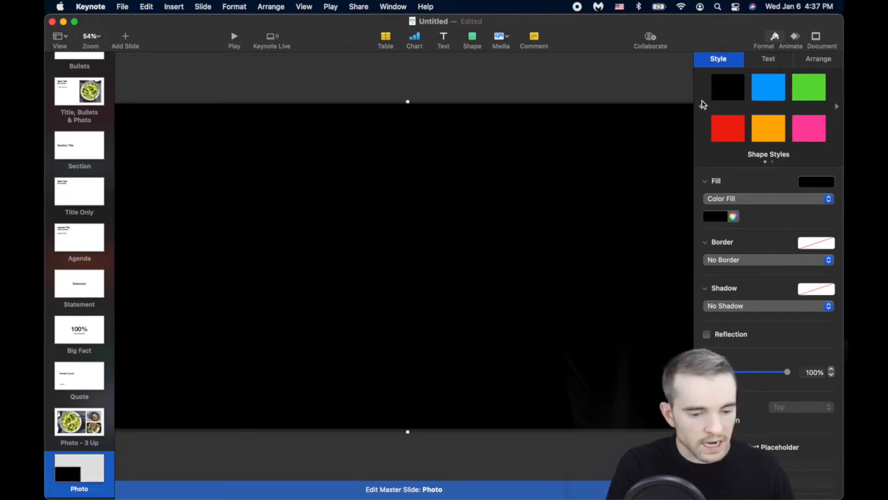
Fill the full-slide shape with pure green using RGB values 0, 255, 0.
click(812, 85)
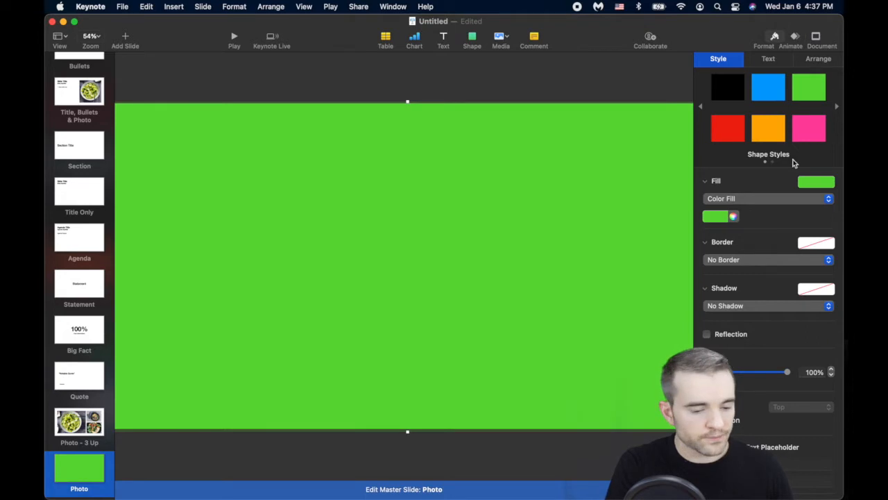
click(733, 219)
click(557, 272)
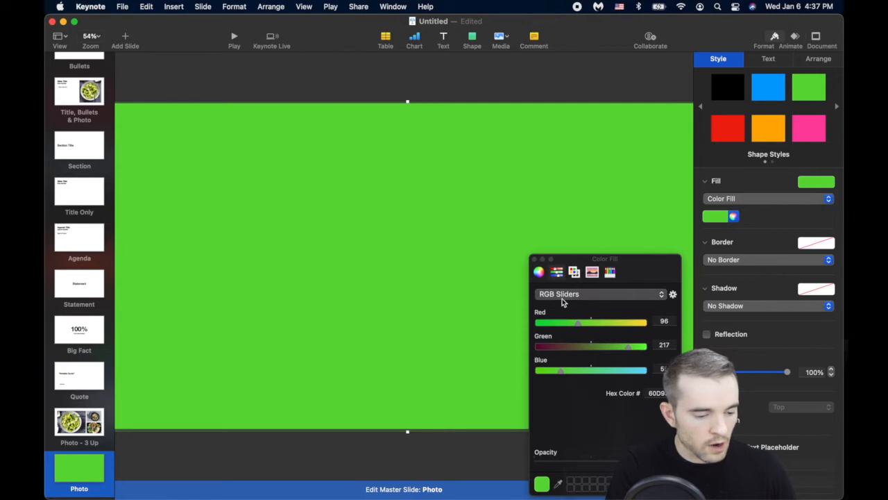
drag(578, 324, 533, 323)
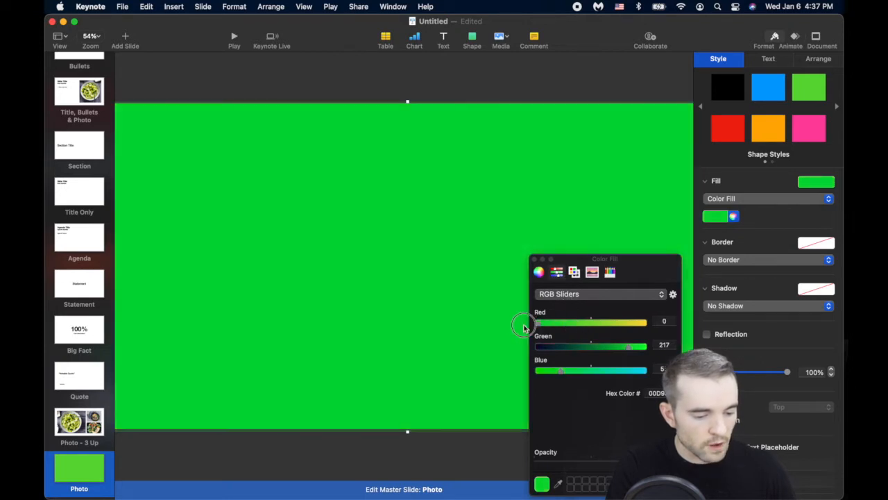
drag(545, 374, 535, 373)
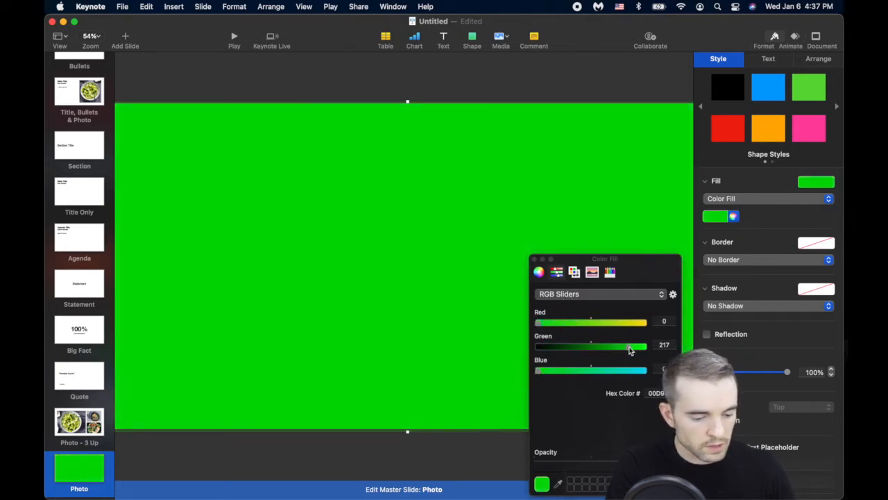
drag(629, 346, 684, 345)
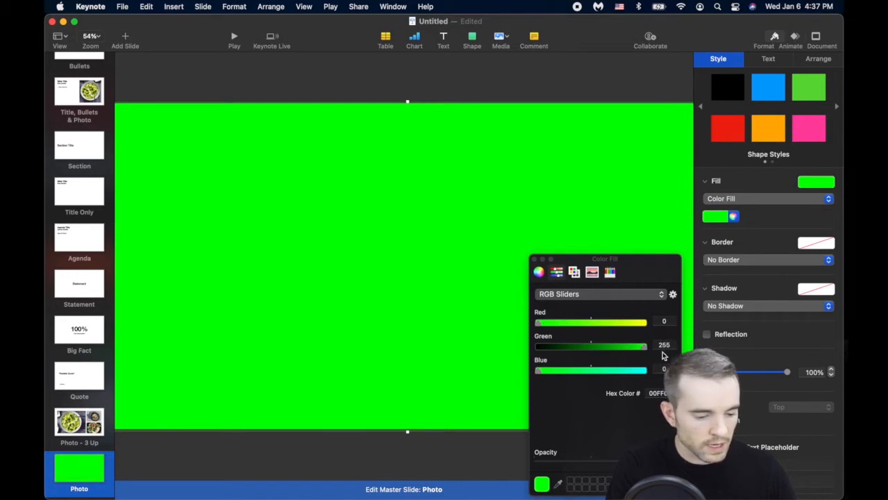
click(536, 261)
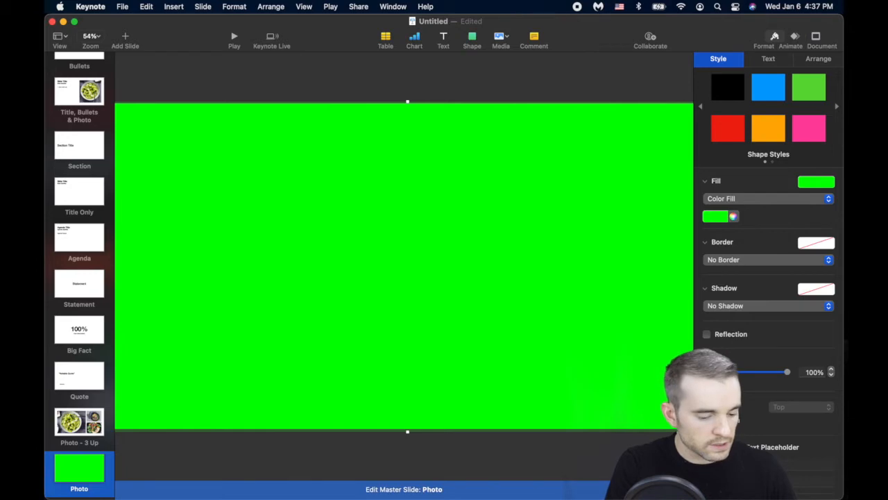
Leave master slide editing and add a new slide based on the green Photo layout.
key(shift+super+e)
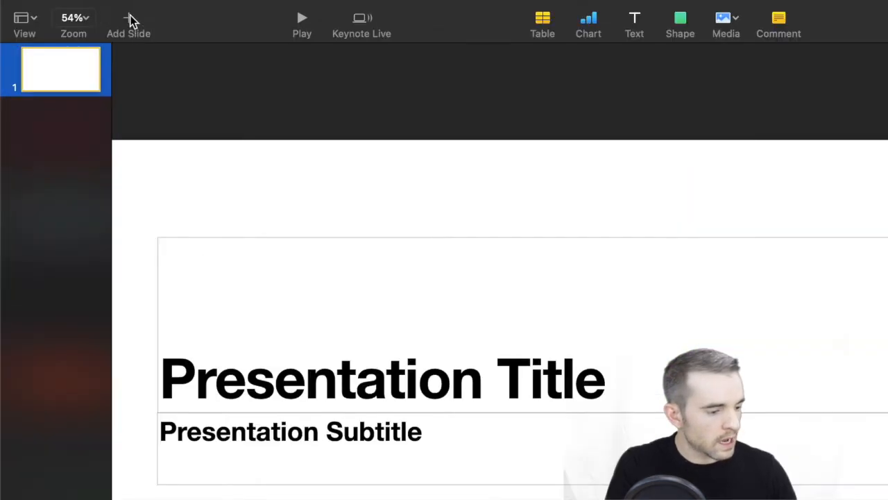
click(126, 36)
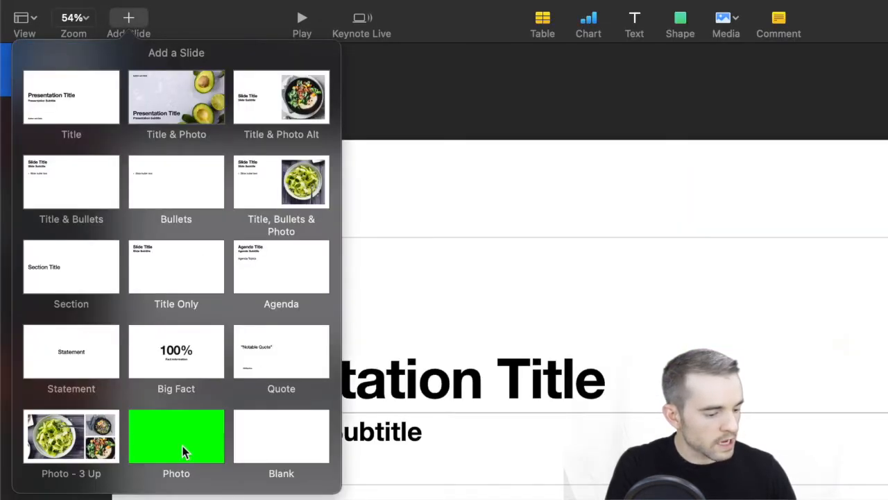
click(184, 450)
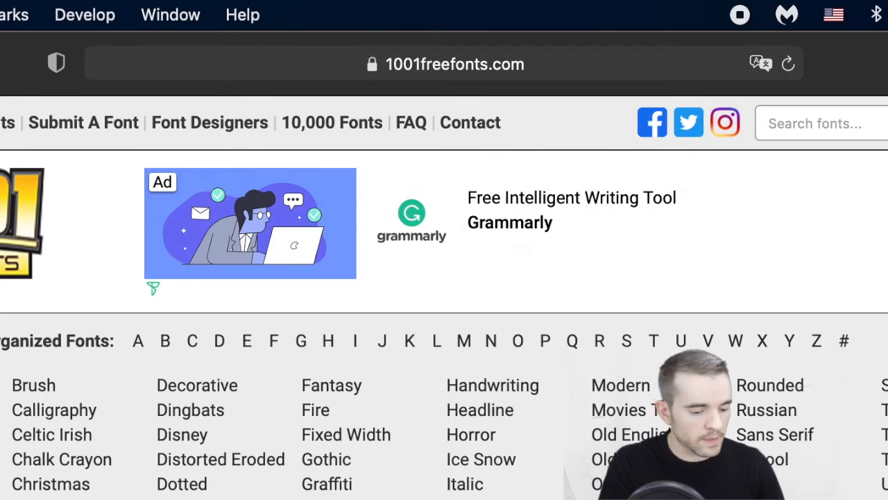
Browse the font listings on 1001freefonts.com and check the licence label above each download.
scroll(507, 288, down, 10)
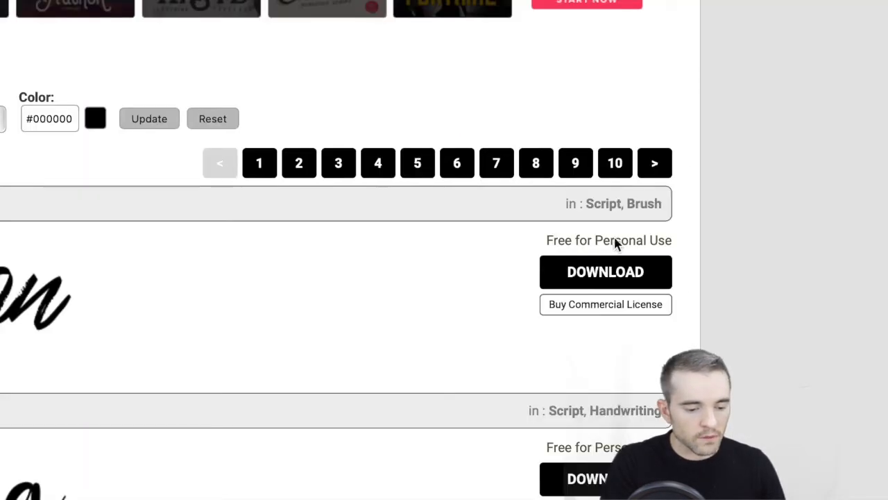
scroll(687, 256, down, 3)
scroll(628, 75, down, 5)
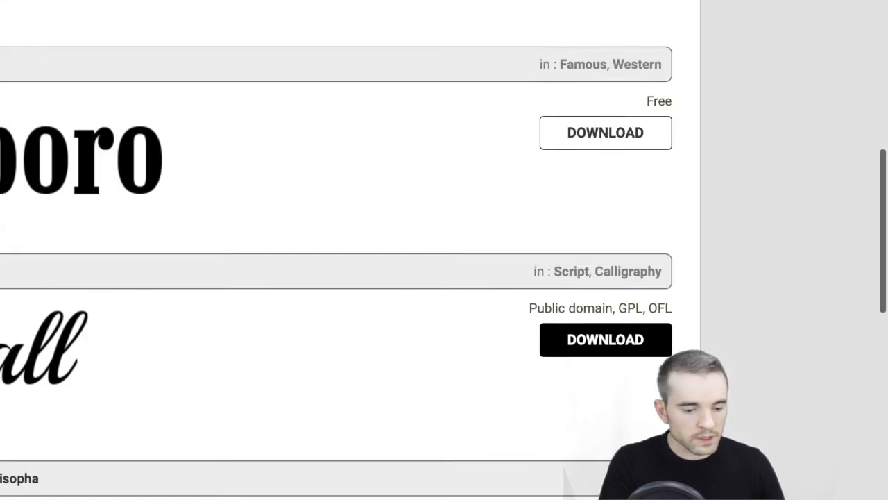
click(637, 86)
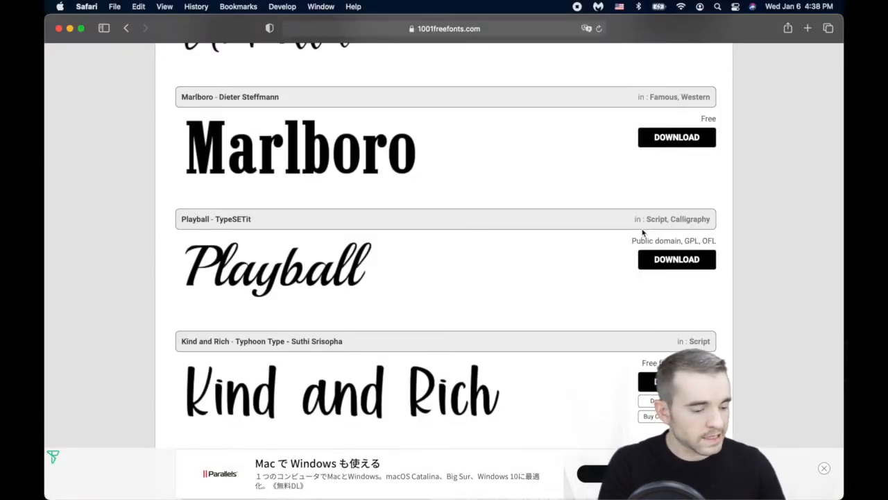
Switch to Keynote and draw a closed sideways triangle on the green slide with the Pen tool.
key(super+Tab)
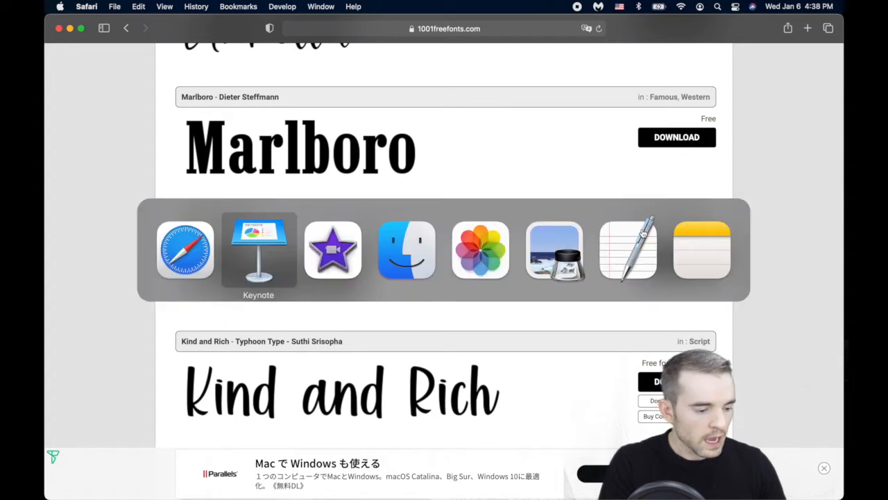
click(472, 39)
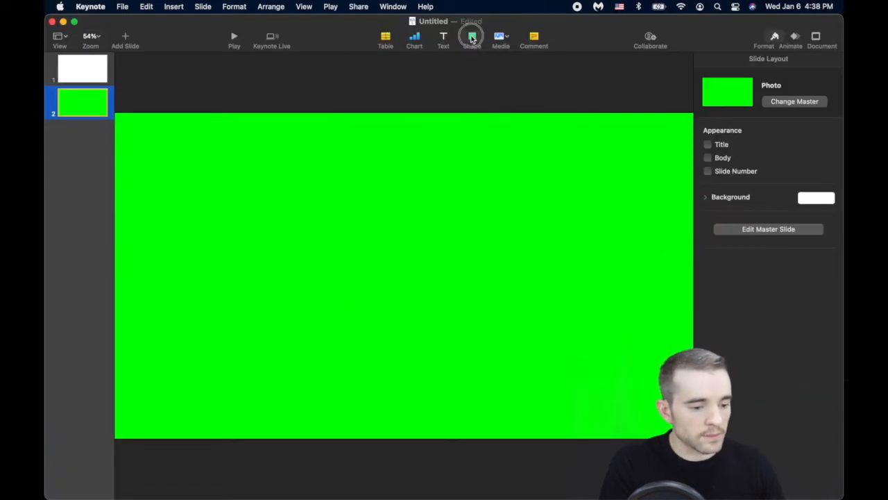
click(389, 105)
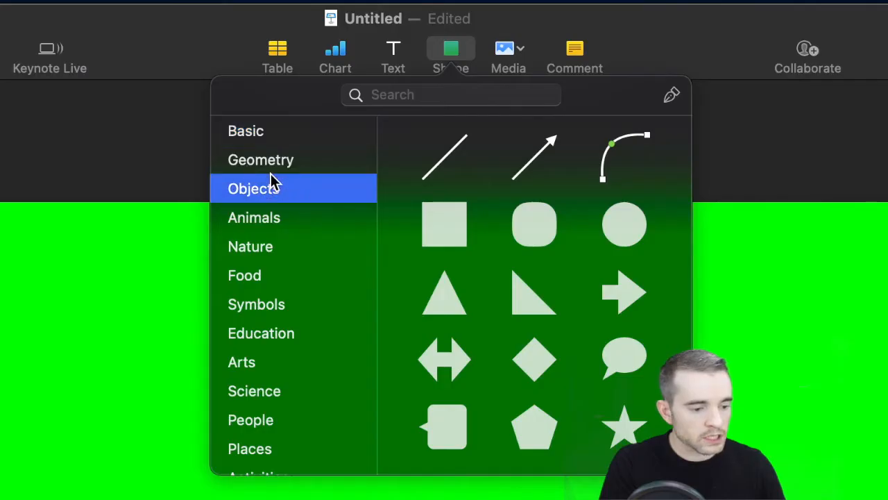
click(383, 94)
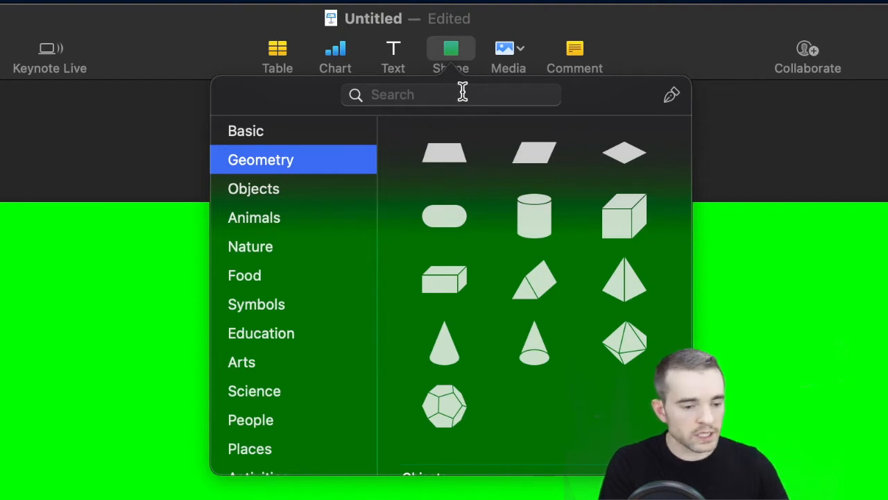
click(672, 100)
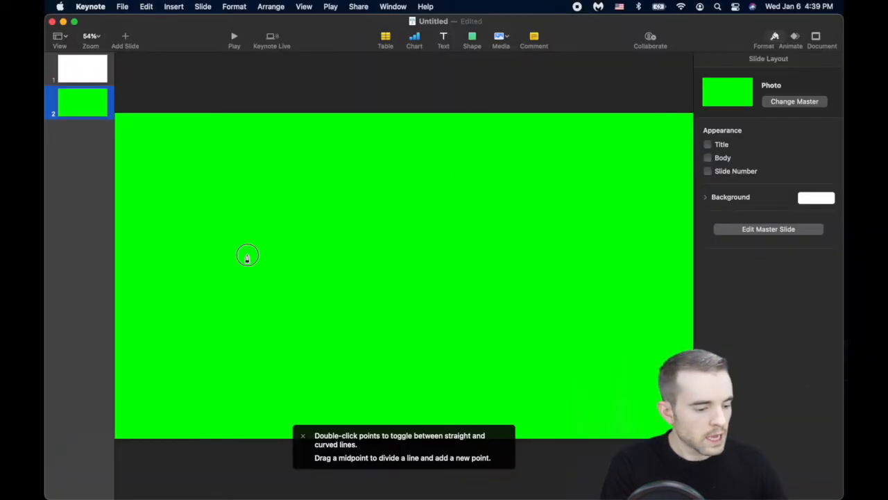
click(247, 256)
click(447, 282)
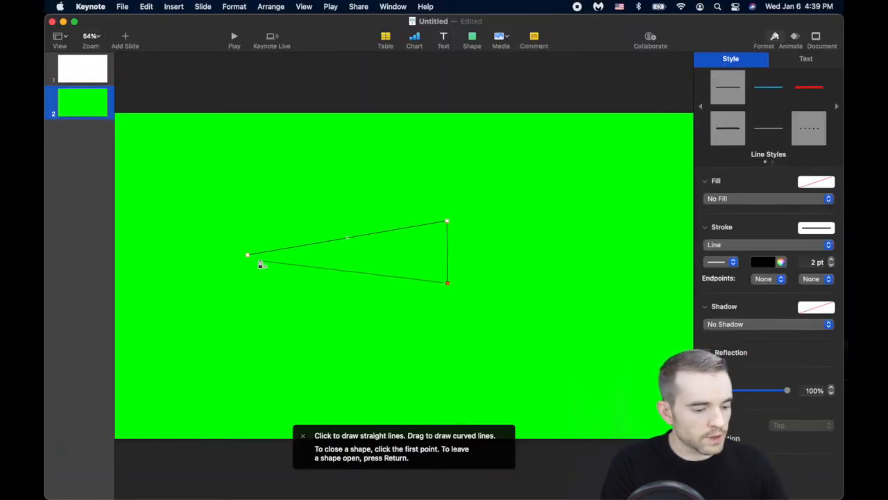
click(247, 255)
Add and reposition points along the triangle's long edges to form a trumpet with a thin tube and flared bell.
drag(348, 268, 419, 262)
drag(347, 237, 419, 242)
drag(334, 247, 379, 257)
double_click(247, 255)
drag(247, 254, 247, 259)
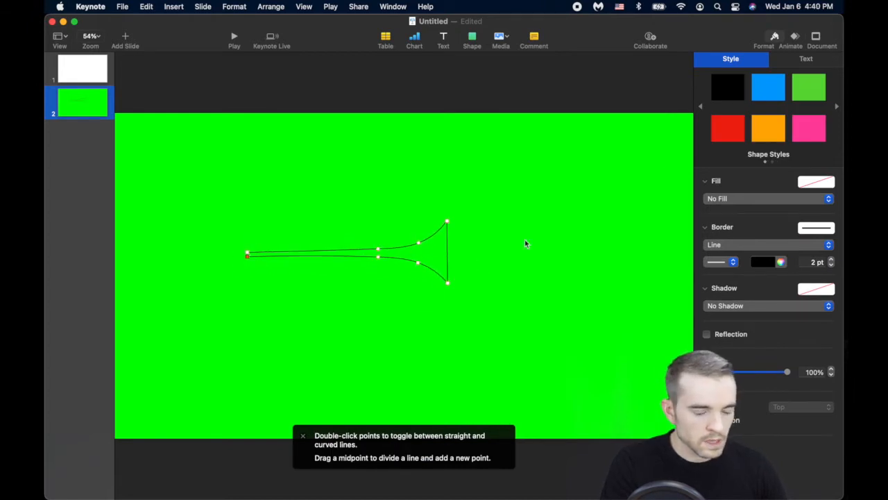
Apply the orange shape style to the trumpet and raise its fill's green value to about 205 for a golden yellow.
click(763, 132)
click(734, 218)
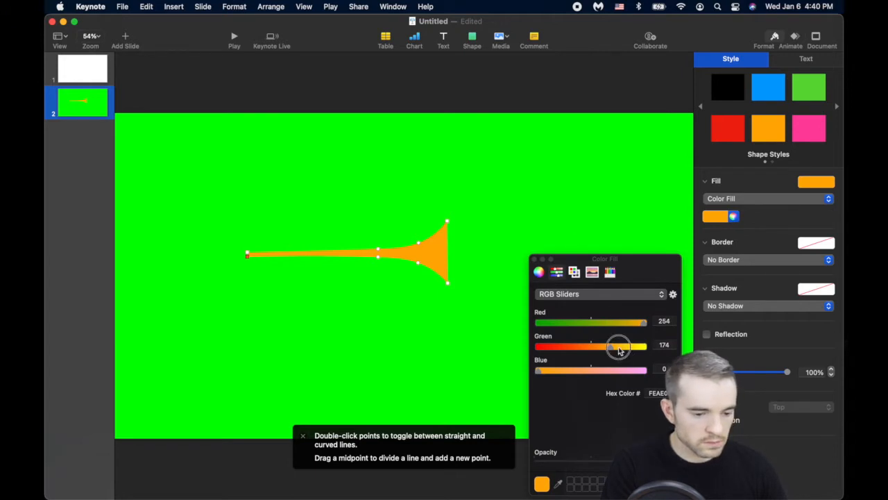
drag(620, 351, 623, 349)
click(534, 260)
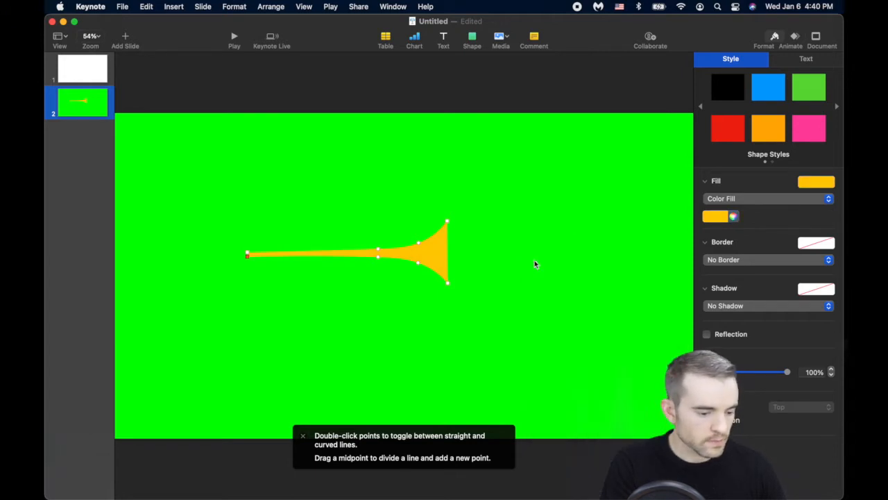
click(466, 307)
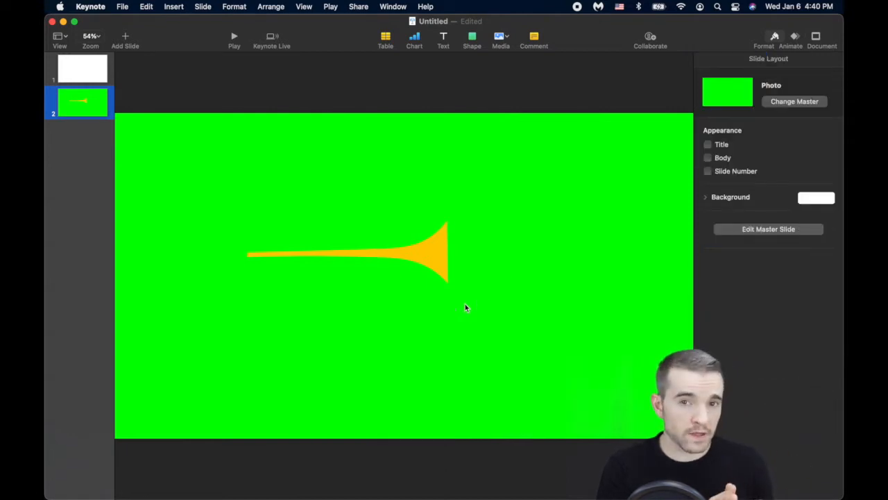
Edit the trumpet's points to extend the thin mouthpiece end outward and lengthen the tube.
click(336, 256)
double_click(264, 257)
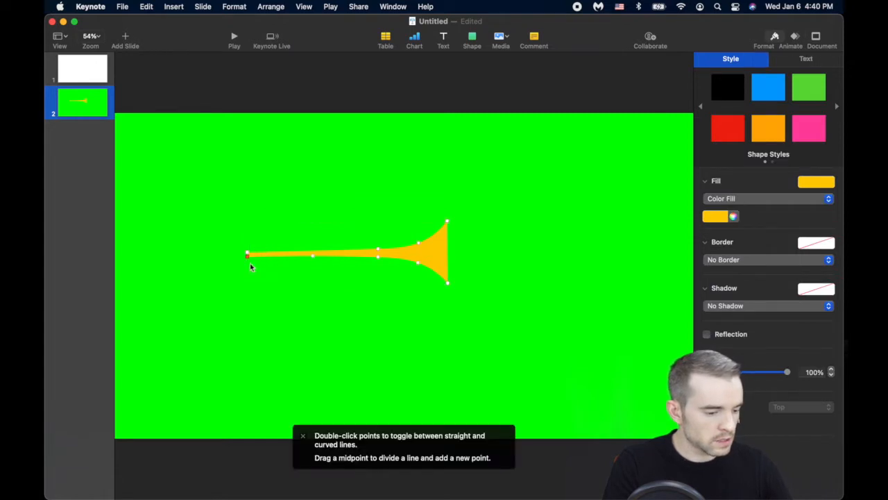
drag(250, 261, 216, 257)
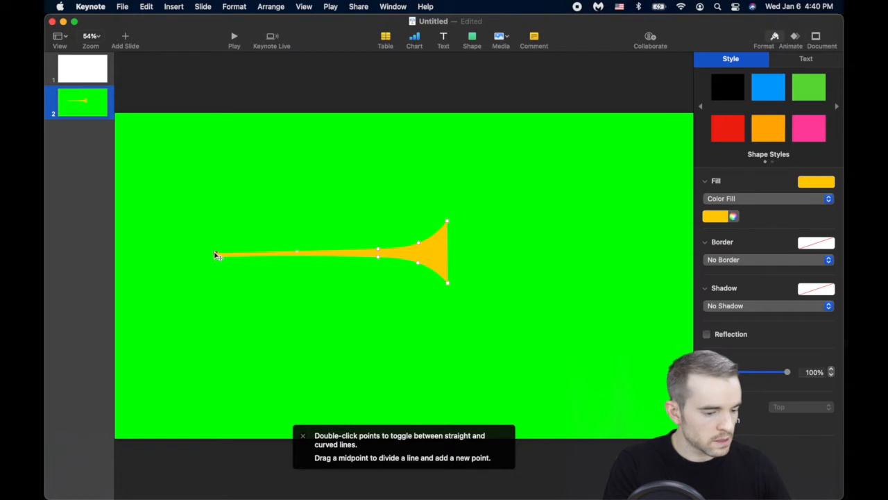
click(501, 133)
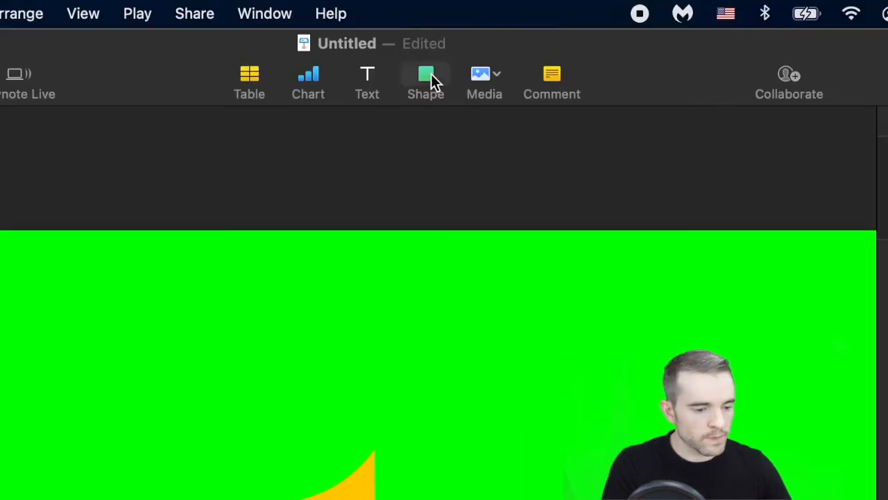
Draw a closed banner outline with a notched bottom edge hanging below the trumpet using the Pen tool.
click(431, 73)
click(648, 124)
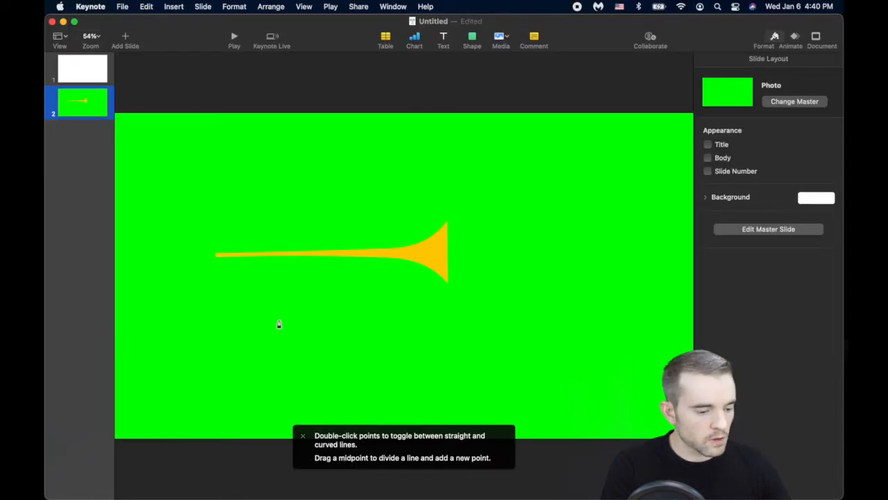
click(272, 258)
click(388, 258)
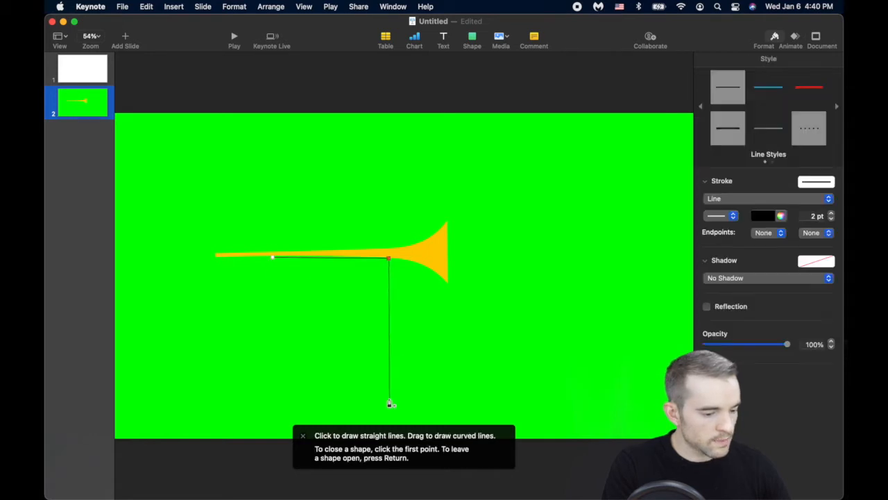
click(390, 396)
click(333, 334)
click(270, 397)
click(272, 257)
Curve the banner's top edge downward, reshape its bottom notch, and apply the red shape style.
drag(332, 259, 331, 270)
mouse_move(333, 334)
mouse_down()
mouse_move(329, 363)
mouse_move(312, 386)
mouse_move(347, 386)
mouse_up()
click(331, 271)
click(728, 128)
click(522, 331)
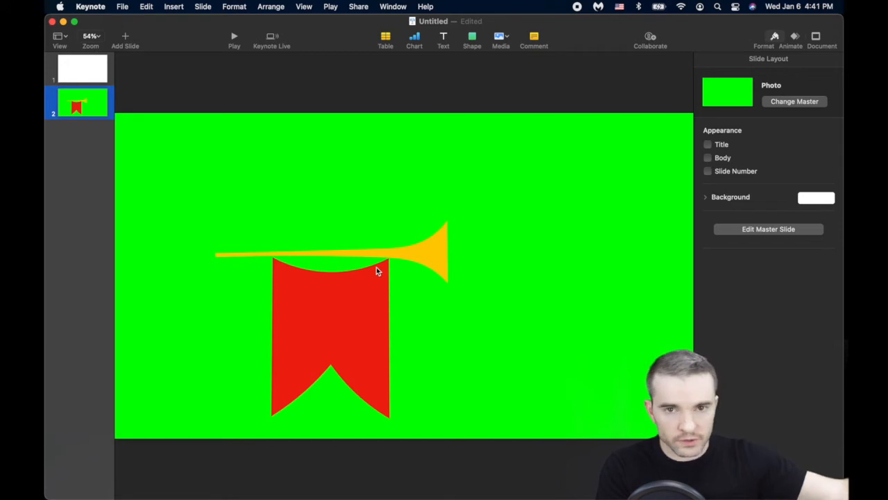
Add a basic square and stretch it into a thin horizontal bar across the upper part of the banner.
click(475, 39)
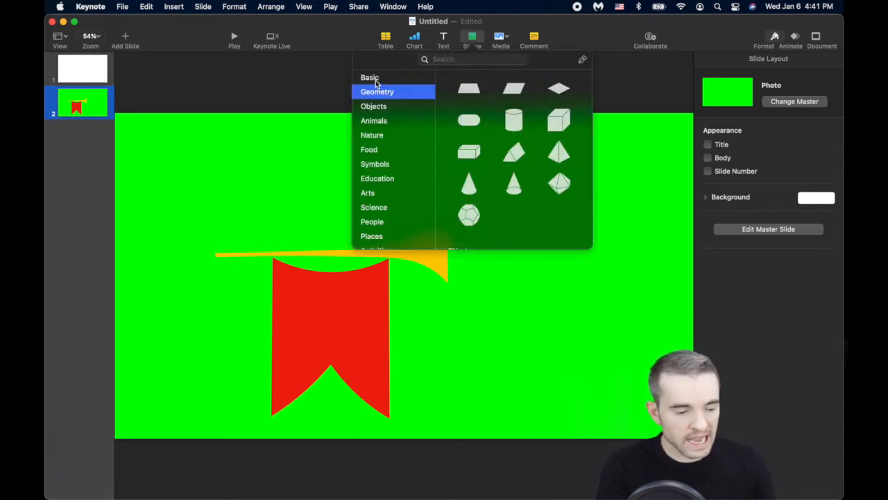
scroll(455, 116, up, 5)
drag(469, 120, 396, 290)
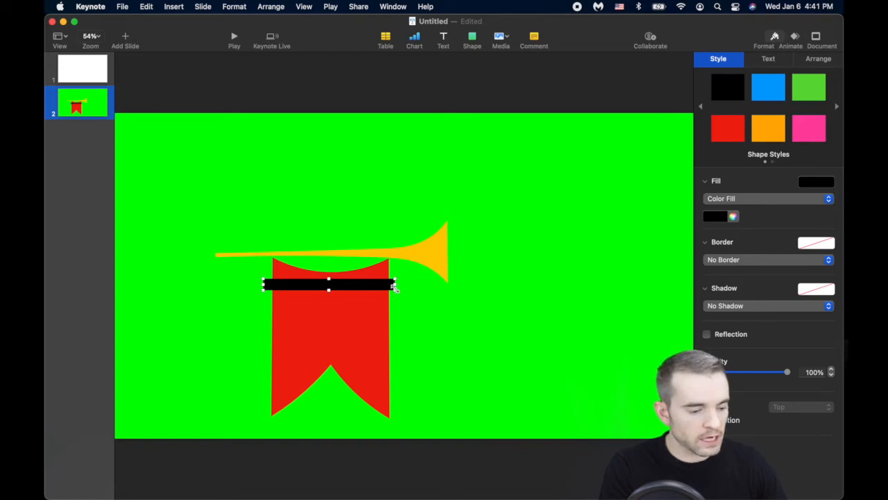
Give the bar a red to darker red gradient fill based on the banner's colour and centre it over the banner.
click(721, 198)
click(743, 208)
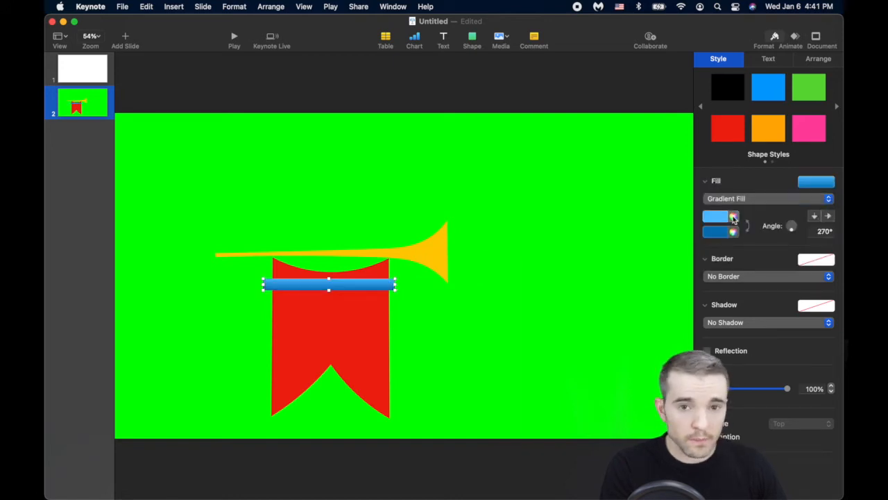
click(733, 216)
click(749, 199)
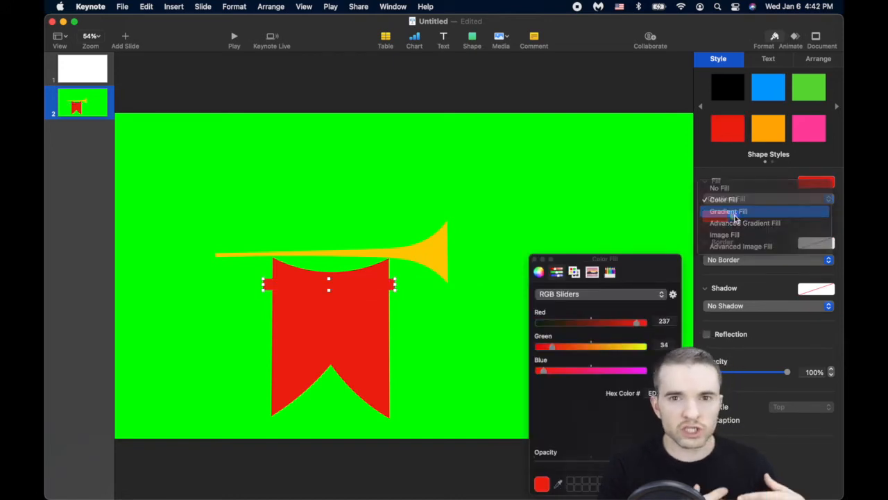
click(743, 212)
click(355, 364)
click(734, 232)
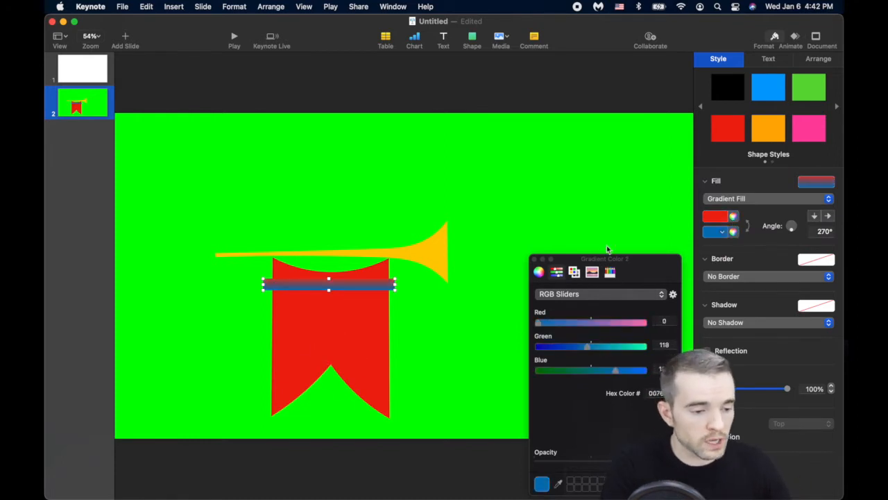
click(342, 361)
drag(335, 284, 339, 283)
click(420, 323)
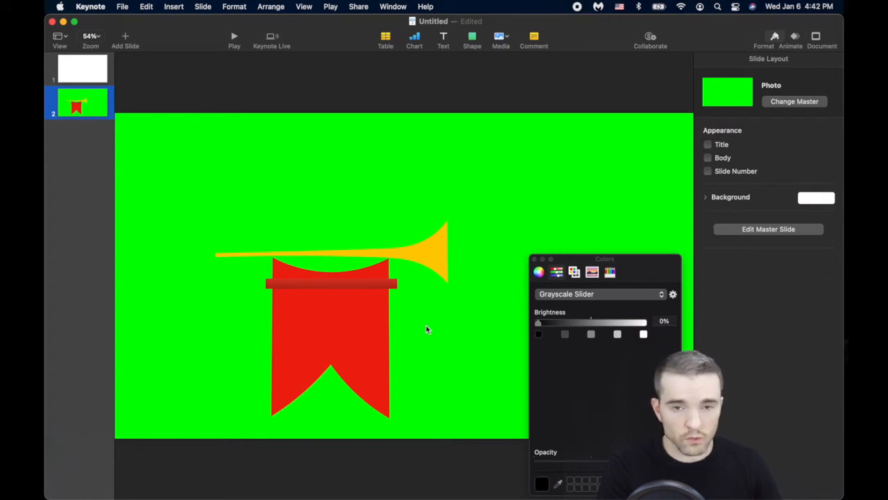
Add a square, fill it with the slide's green using the eyedropper, and size it to cover the banner below the bar.
click(471, 40)
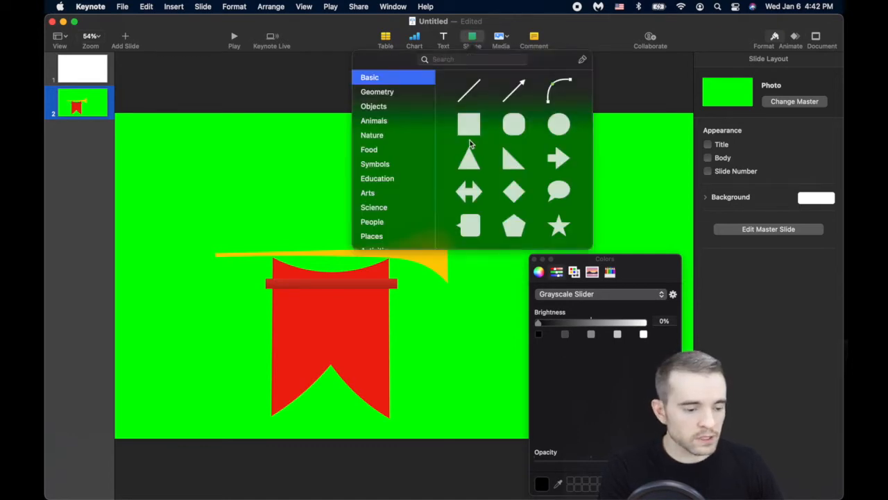
click(469, 133)
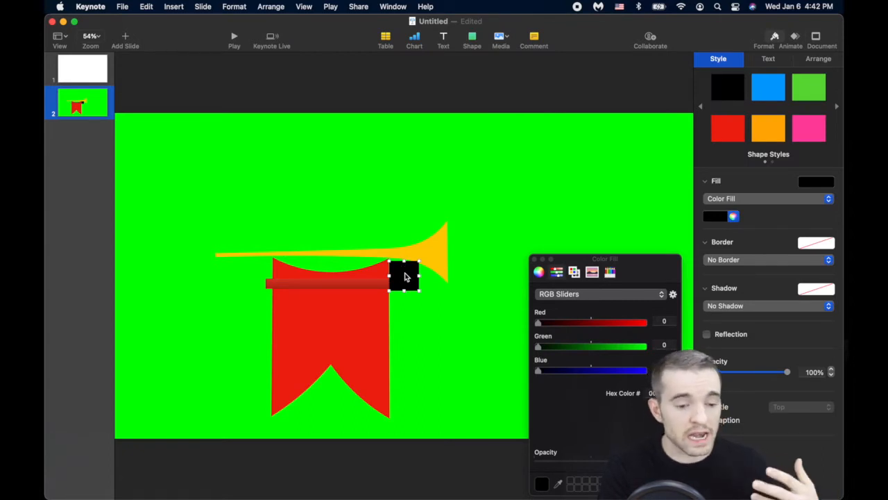
click(809, 86)
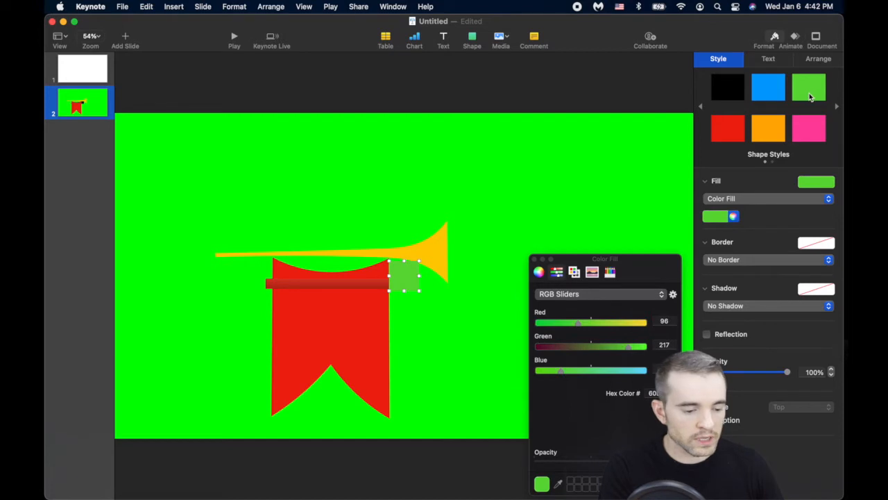
click(558, 484)
click(430, 338)
drag(415, 286, 400, 300)
drag(334, 321, 329, 437)
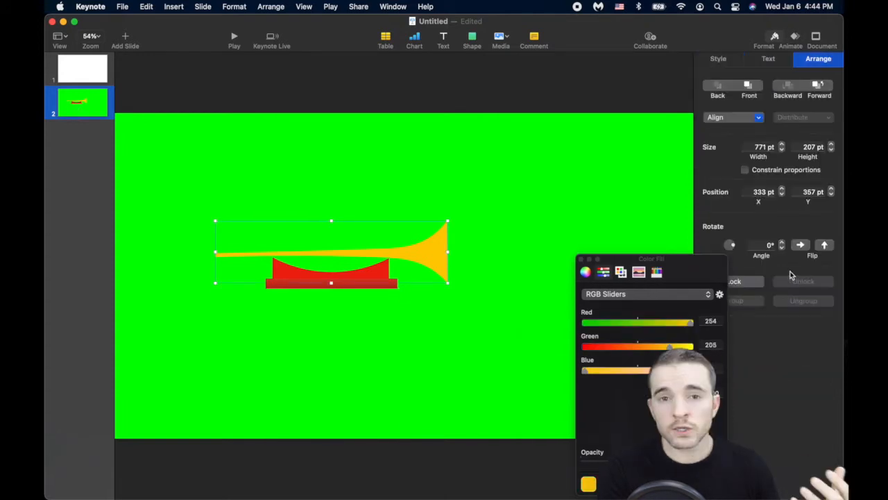
Edit the banner's points, raising its top right corner and lowering its top left corner to follow the tilted trumpet.
click(370, 278)
double_click(370, 278)
drag(389, 258, 389, 250)
drag(273, 258, 273, 264)
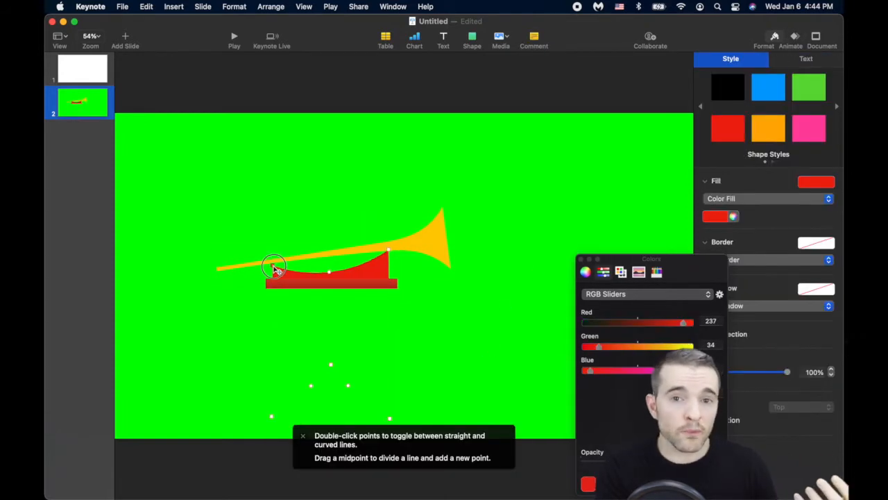
Raise the banner's bottom right corner slightly and lower the point of its bottom notch.
click(349, 295)
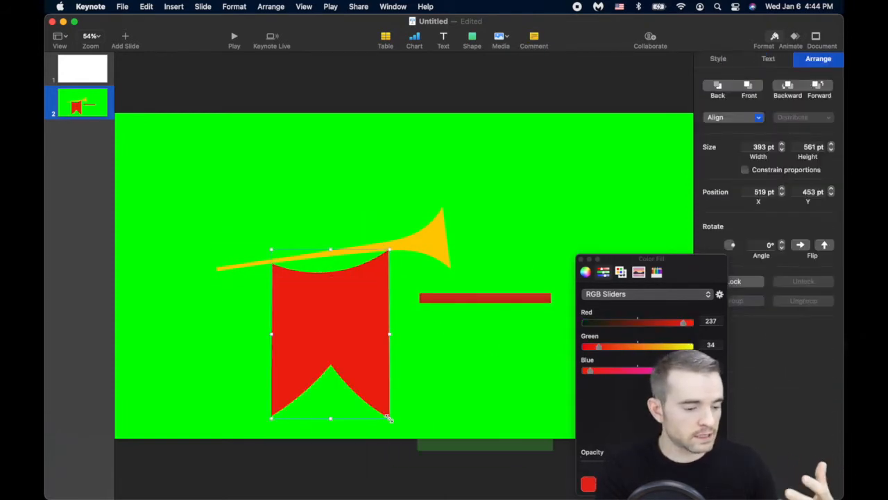
double_click(388, 417)
drag(388, 418, 389, 412)
drag(330, 365, 331, 368)
click(451, 334)
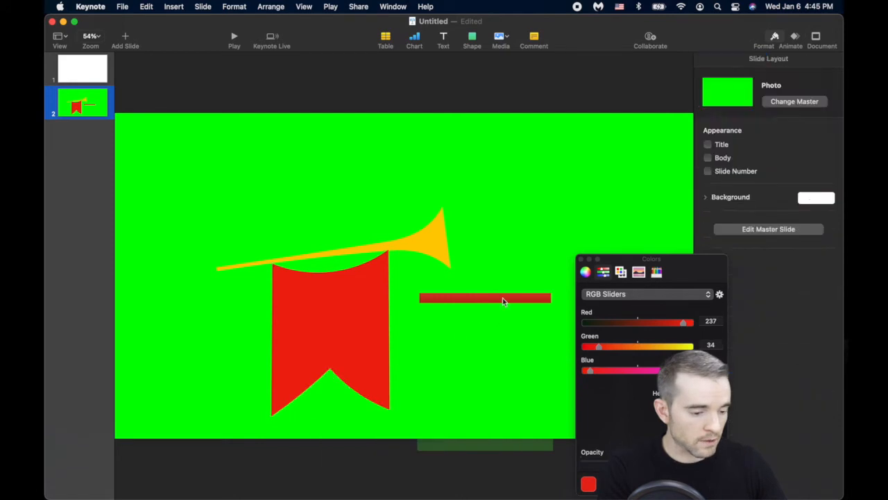
Move the red bar and green cover over the banner's upper part and group them with the banner and trumpet.
drag(520, 299, 370, 284)
shift+click(375, 268)
shift+click(420, 247)
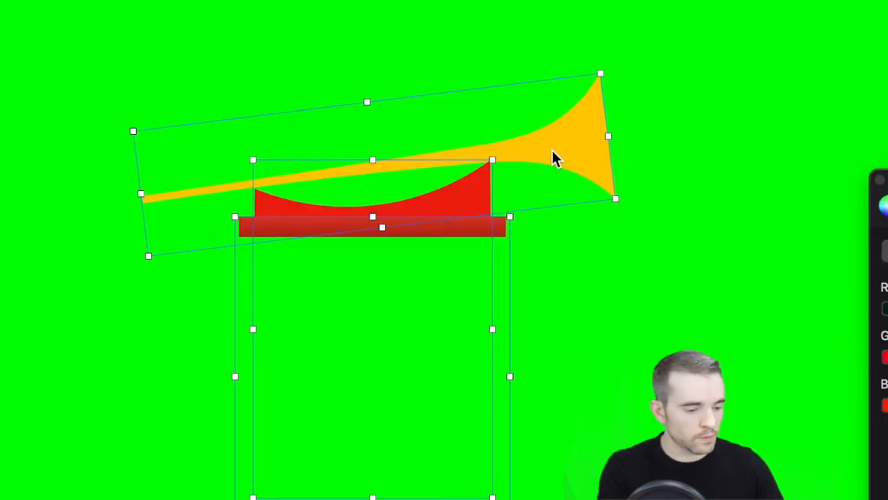
right_click(420, 245)
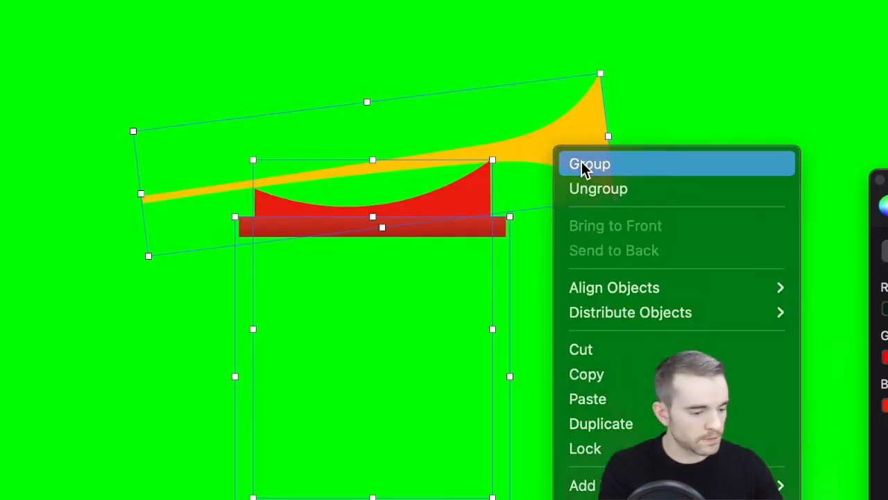
click(586, 167)
click(719, 182)
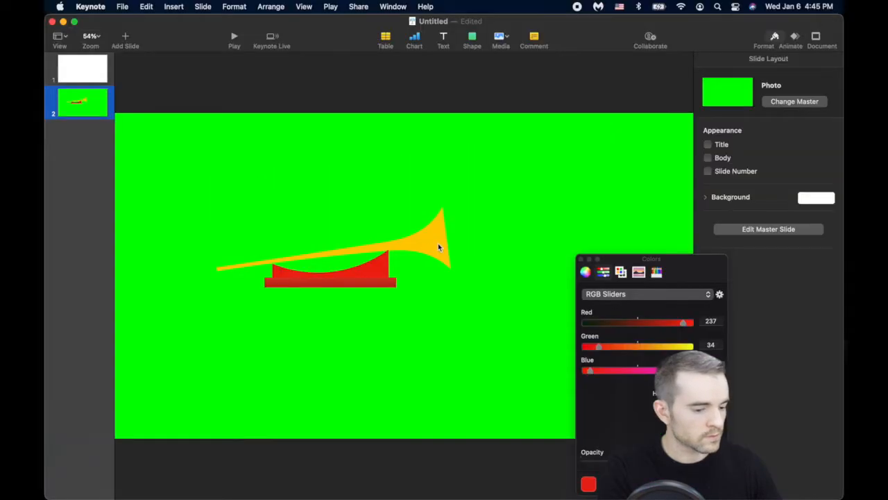
Move the grouped trumpet graphic to the slide's left edge and close the Colors window.
drag(438, 247, 304, 199)
click(394, 252)
click(581, 259)
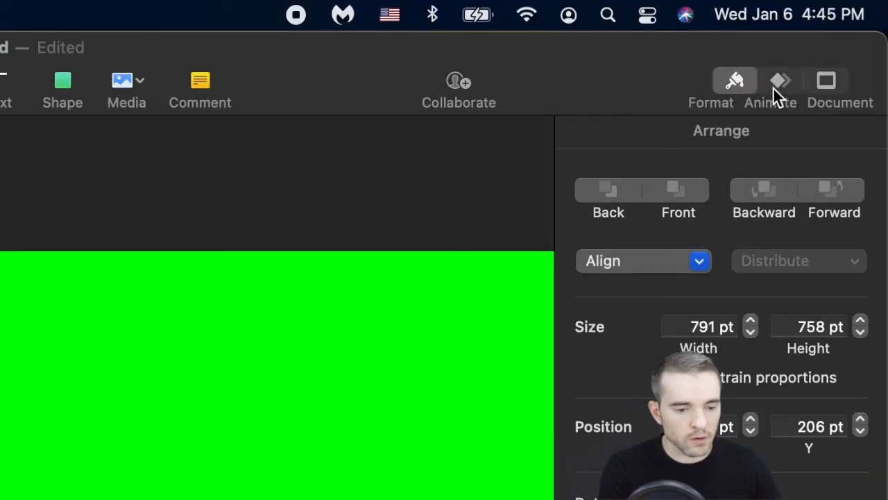
Add a Move In build-in effect to the grouped graphic, left to right over 1.00 s with Bounce.
click(775, 82)
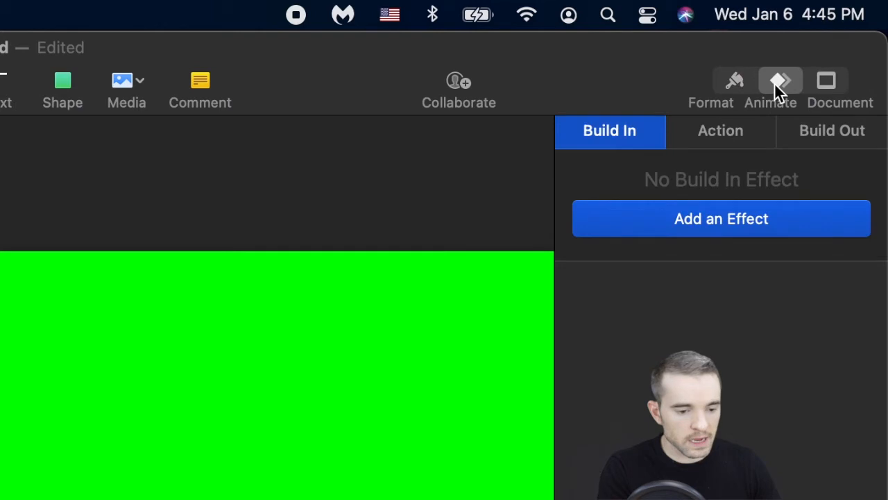
click(654, 234)
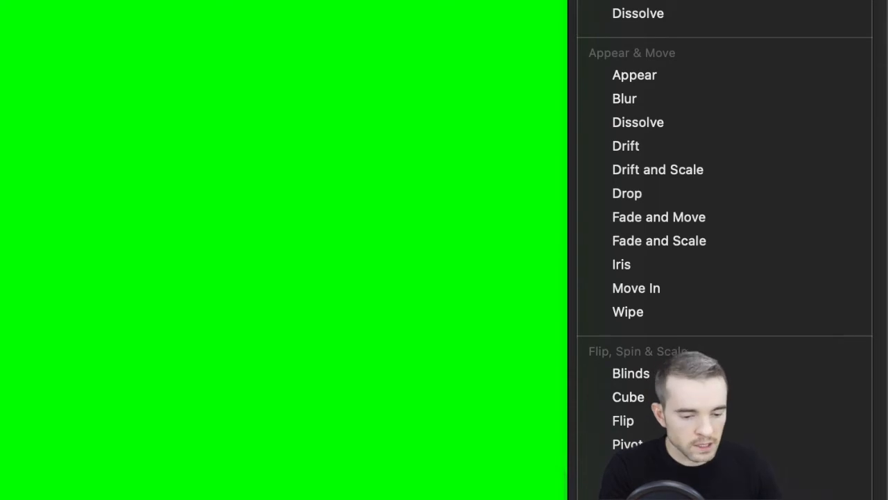
click(641, 296)
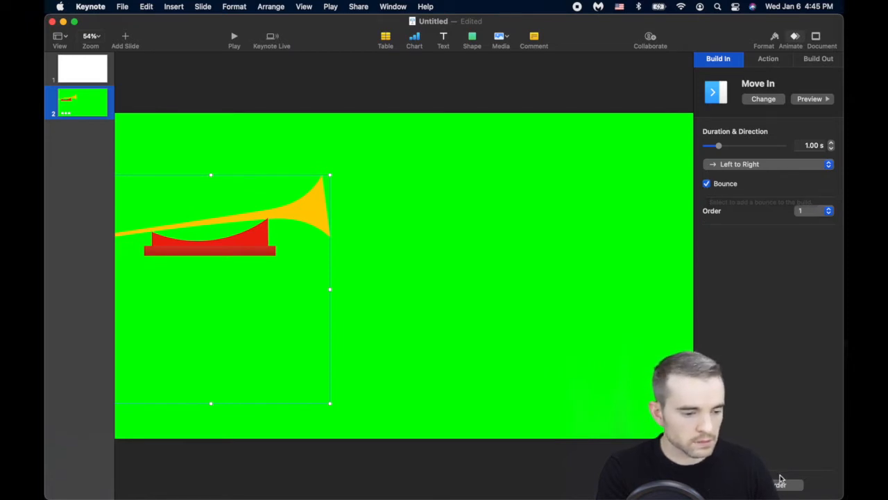
click(621, 345)
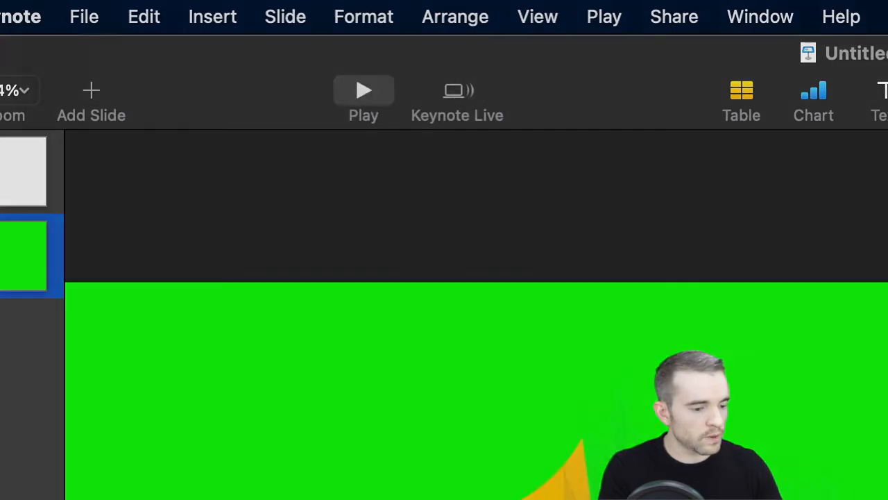
Play the slideshow full screen and open the macOS screen capture controls.
click(364, 92)
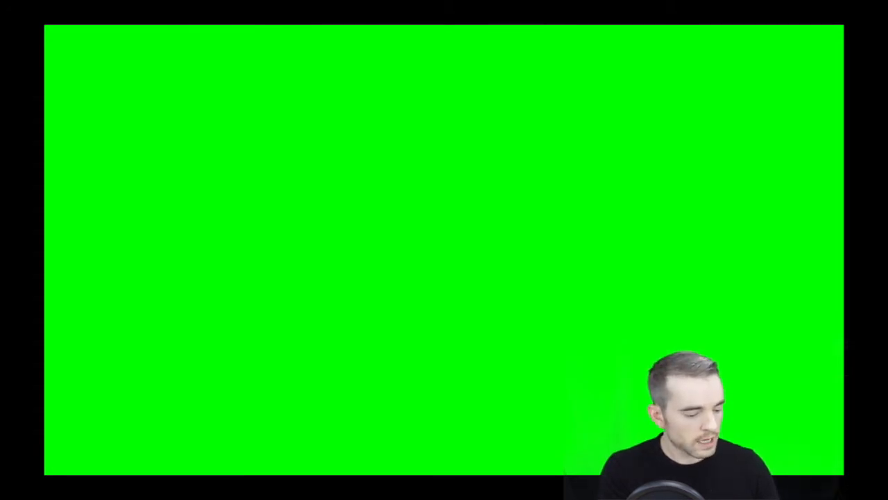
key(super+shift+5)
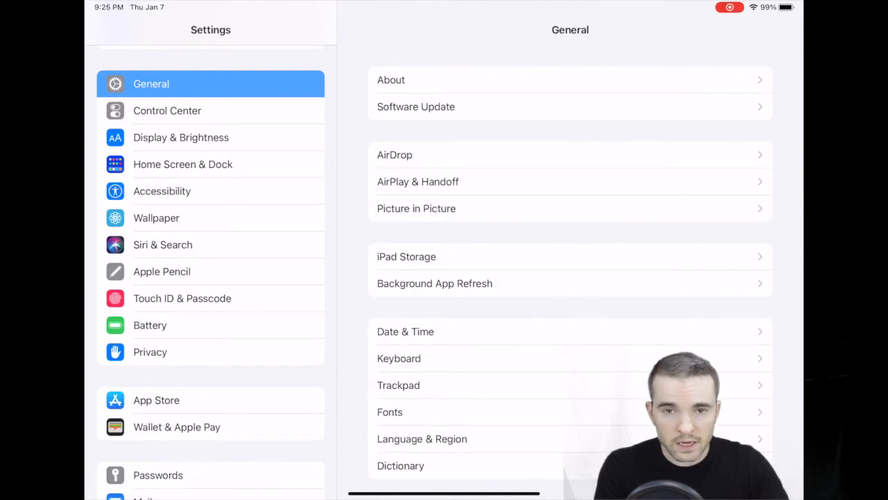
On the iPad, review the Control Center settings for Screen Recording, return to the Home Screen and open Control Center.
click(211, 110)
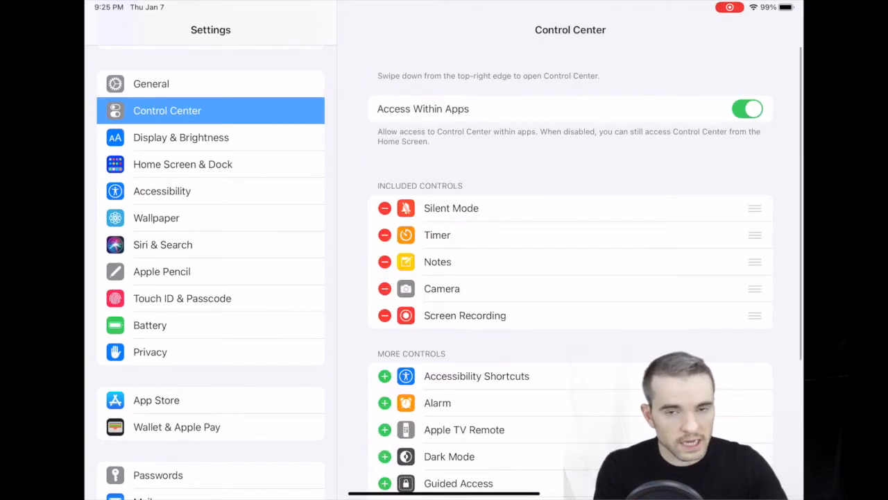
scroll(570, 277, down, 3)
drag(755, 204, 756, 203)
scroll(570, 278, down, 3)
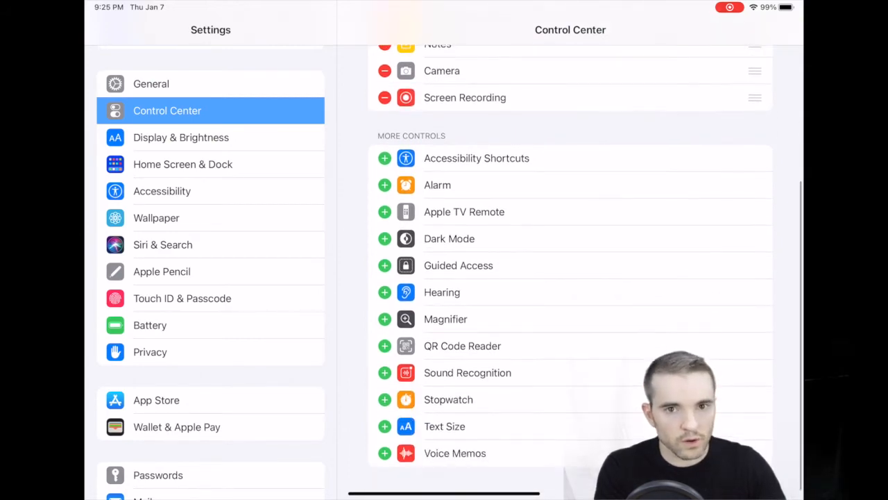
drag(444, 493, 444, 291)
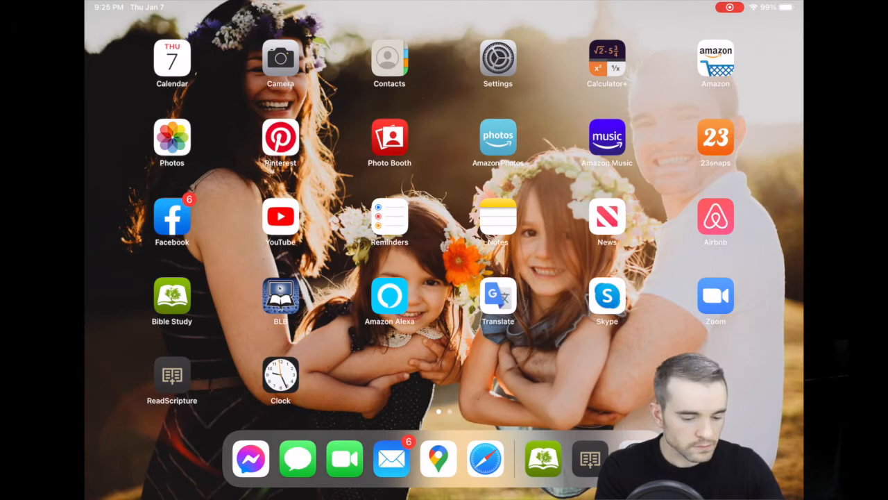
drag(778, 6, 777, 208)
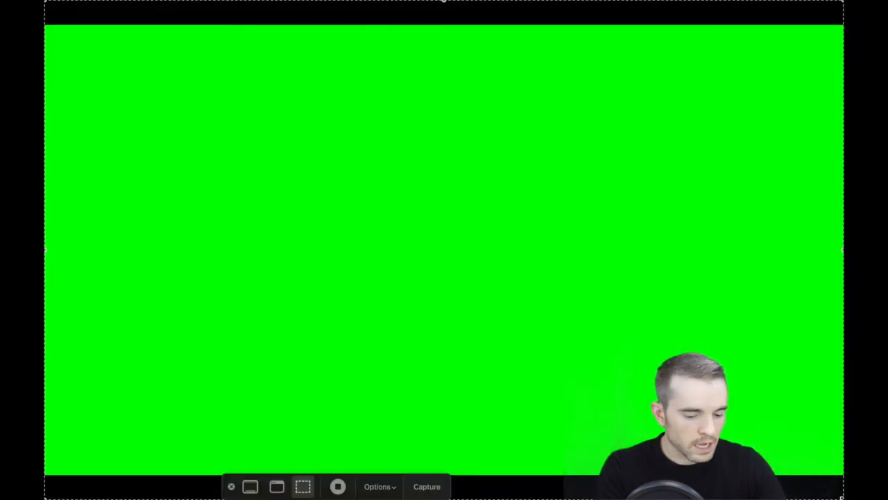
Fit the screen recording region to the green slide's top and bottom edges and show the capture options.
drag(836, 469, 840, 473)
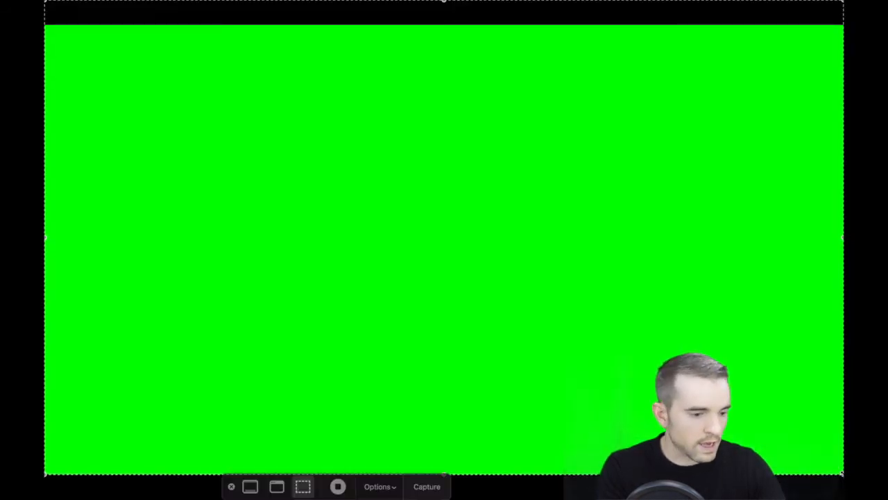
drag(445, 2, 443, 25)
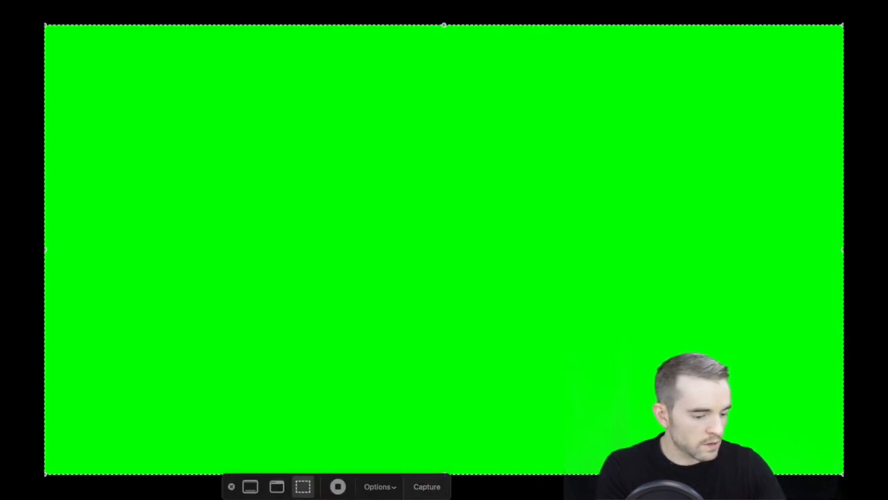
click(387, 490)
click(389, 438)
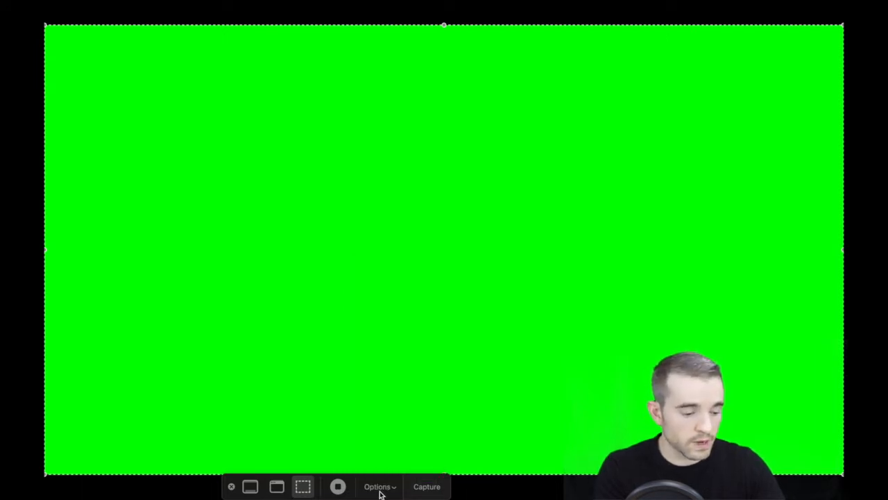
click(373, 490)
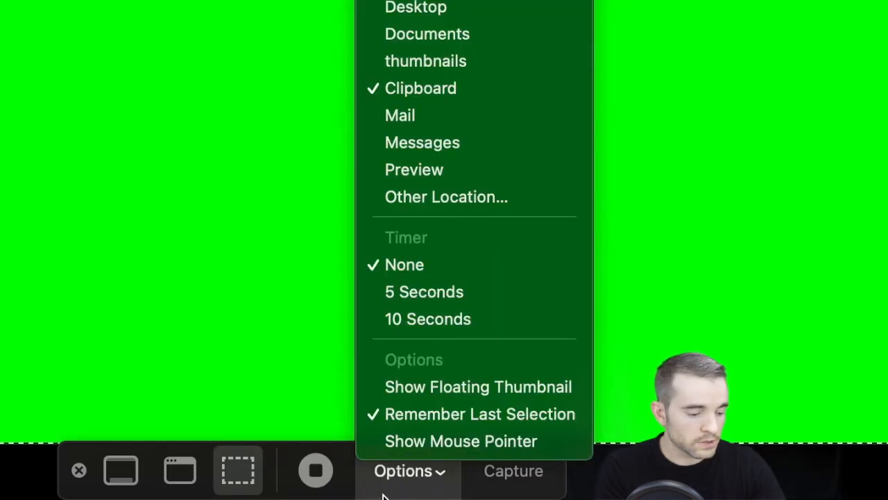
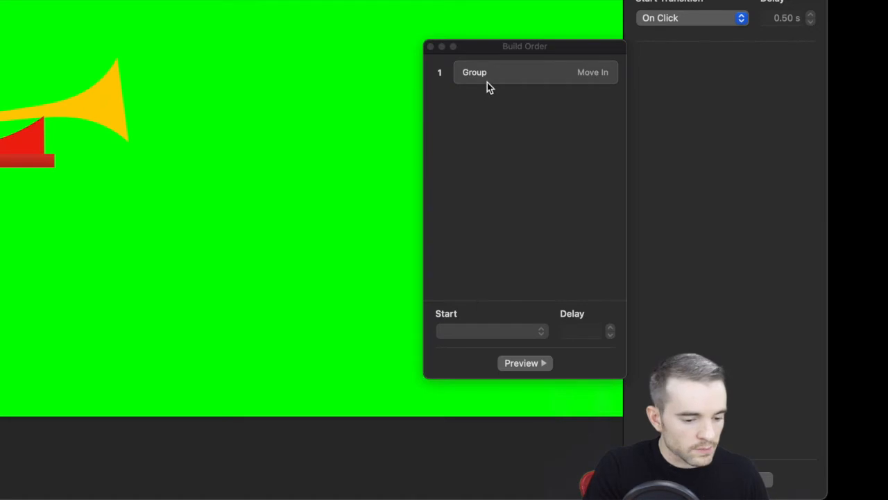
On slide 3, delete the group's Move In build, close the Build Order window and deselect the graphic.
key(Delete)
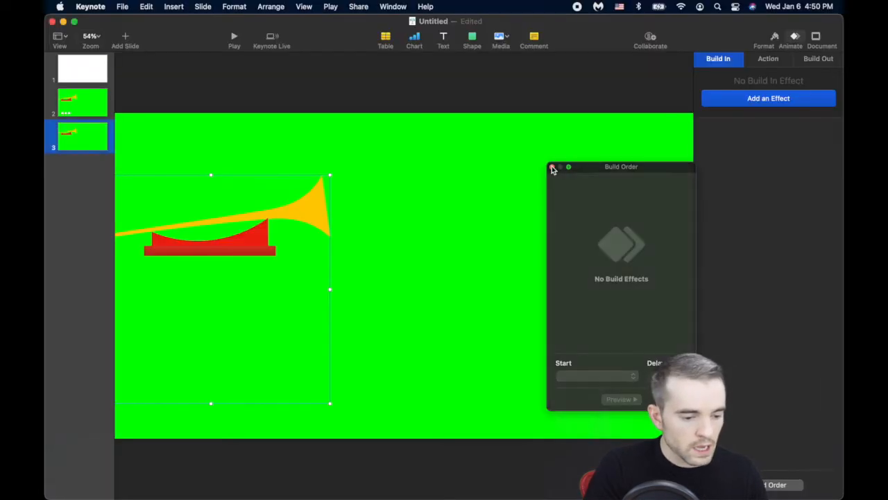
click(431, 47)
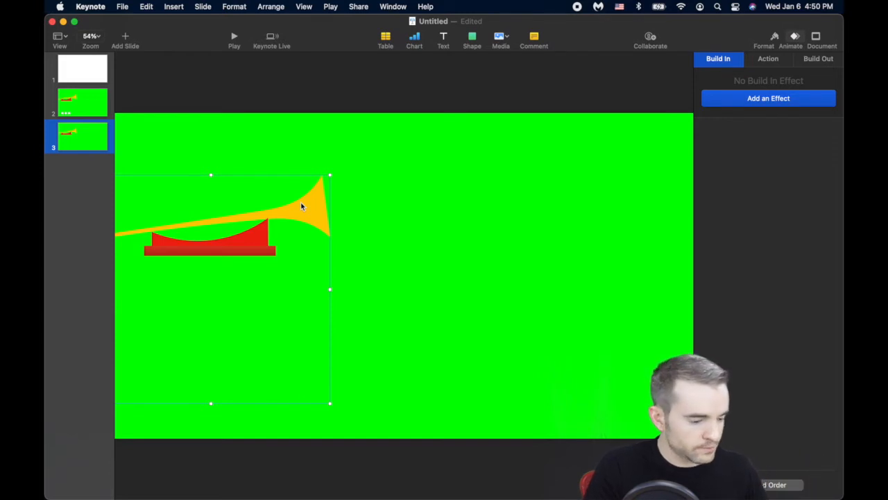
click(373, 262)
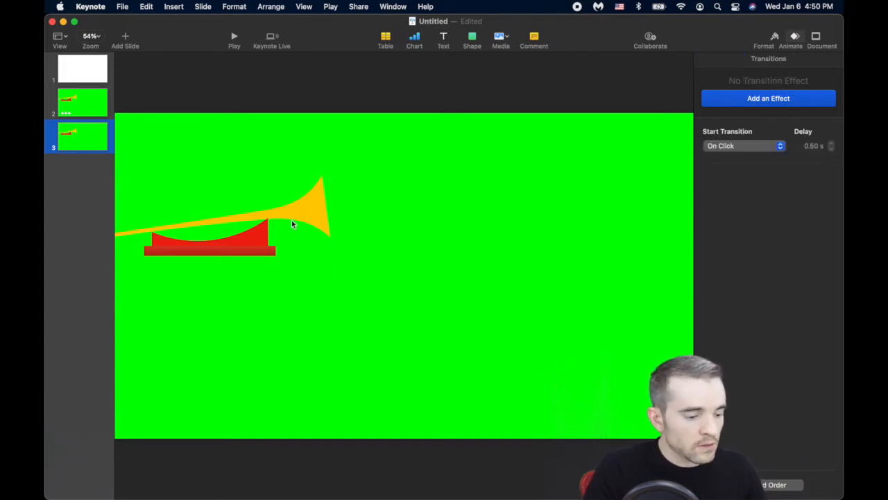
Ungroup the trumpet graphic on slide 3 and deselect its parts.
click(280, 218)
right_click(281, 218)
click(302, 237)
click(387, 264)
Move the red bar with its green cover off the banner into the empty area right of the trumpet.
drag(234, 277, 234, 279)
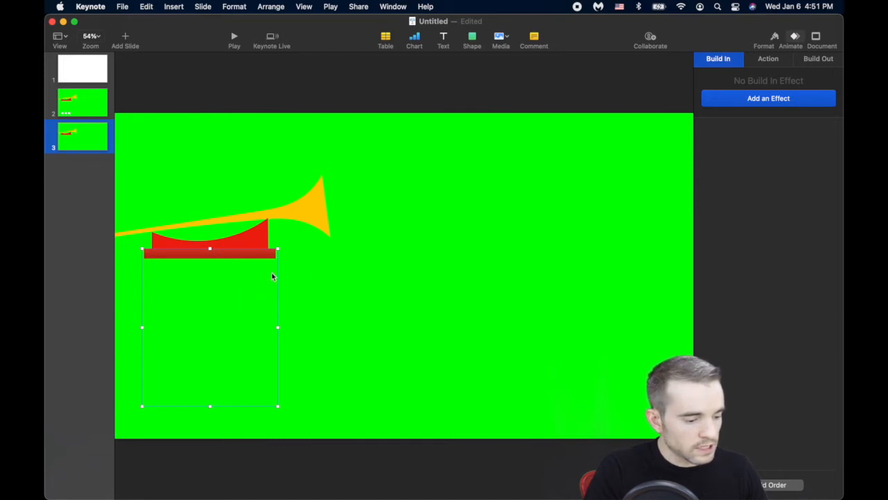
mouse_move(222, 276)
mouse_down()
mouse_move(222, 303)
mouse_move(222, 279)
mouse_up()
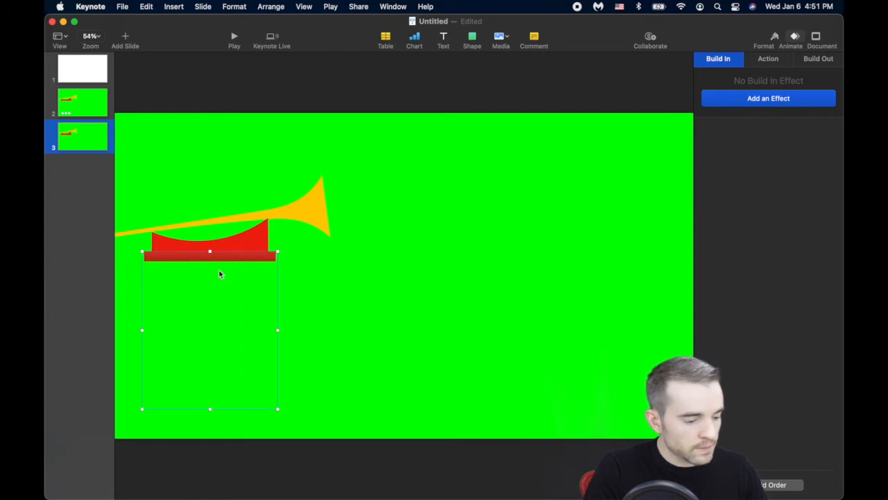
drag(219, 272, 218, 368)
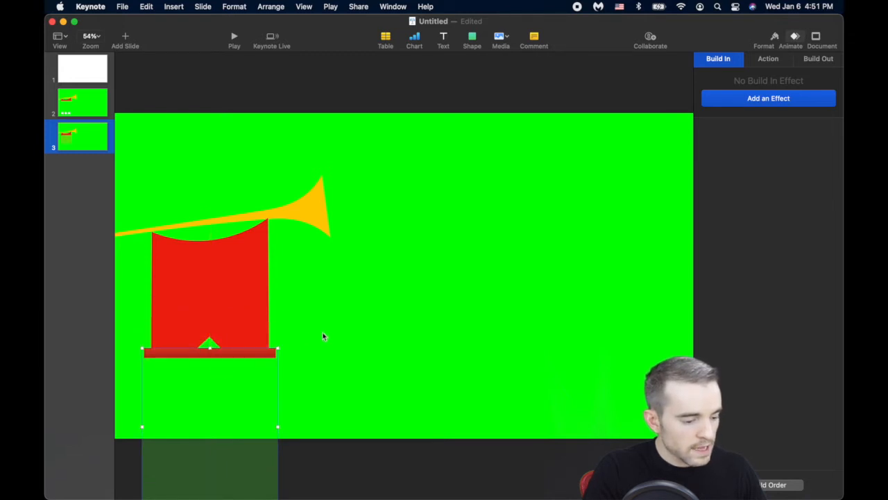
click(295, 345)
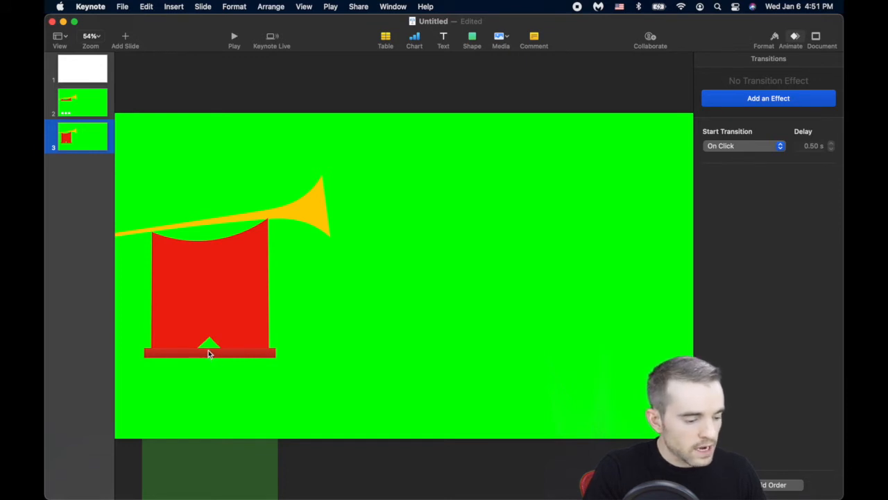
drag(200, 384, 504, 251)
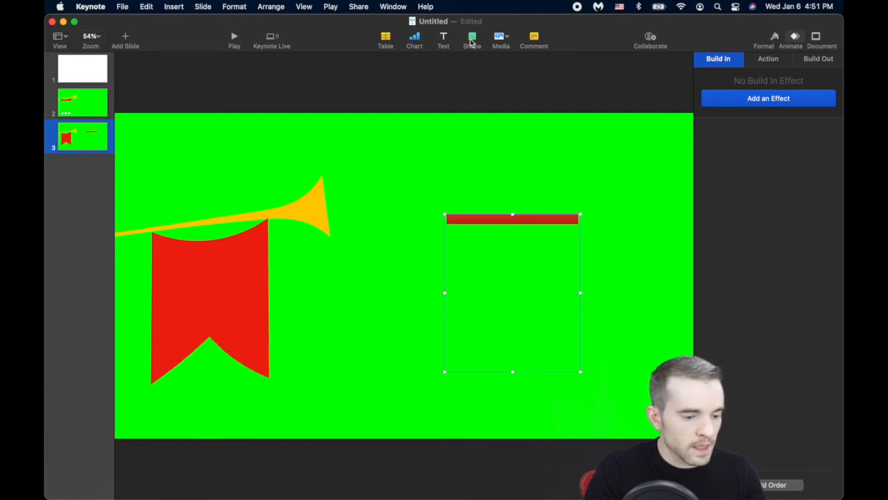
Draw a closed pen shape below the banner, with its top following the banner's corners and notch point.
click(471, 40)
click(582, 60)
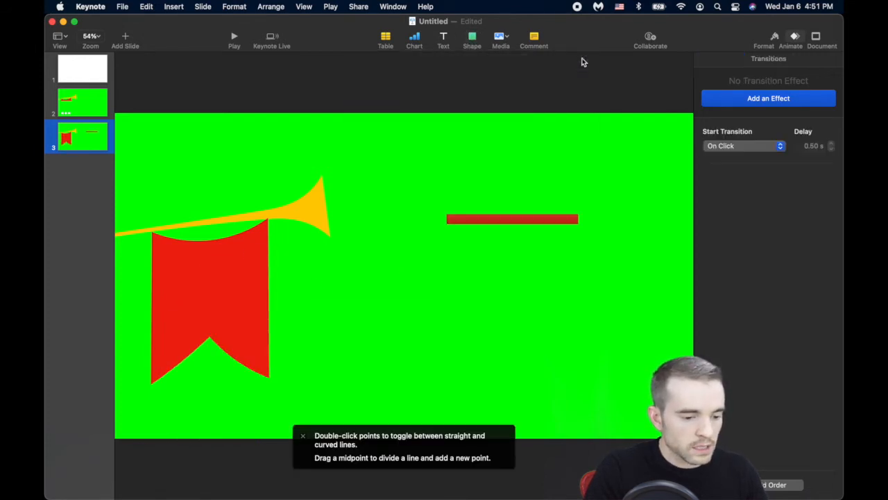
click(209, 341)
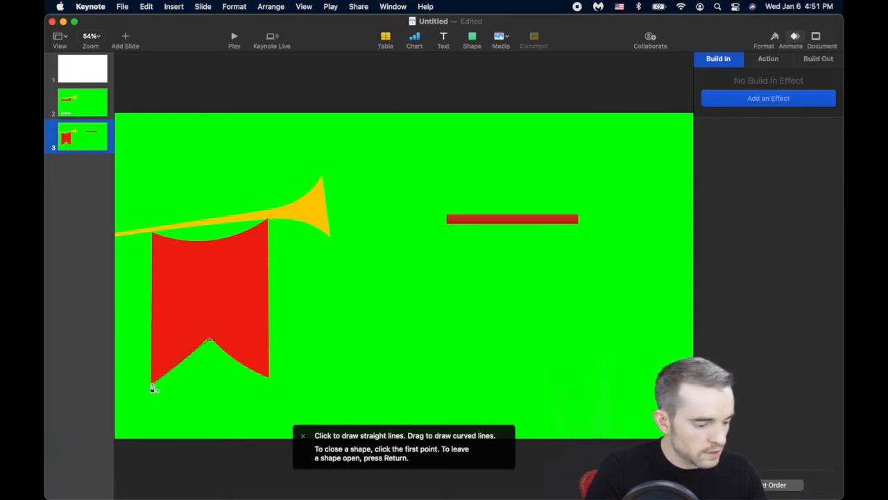
click(153, 388)
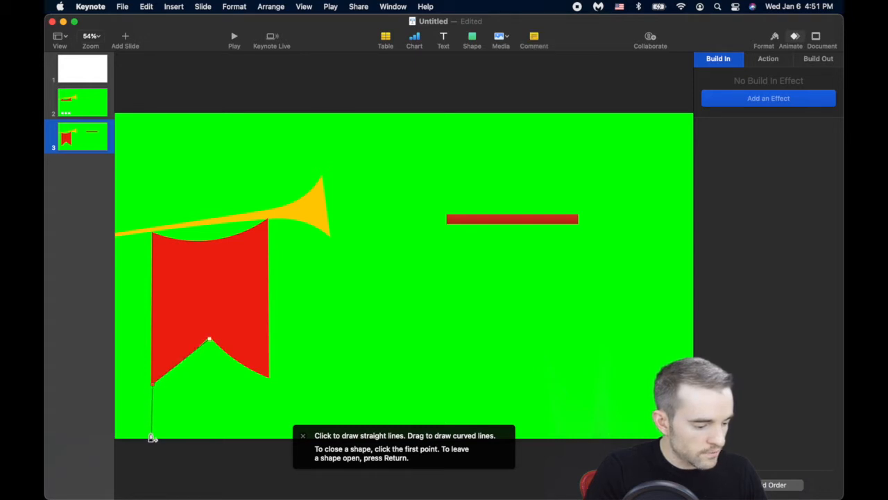
click(270, 430)
click(270, 378)
click(208, 341)
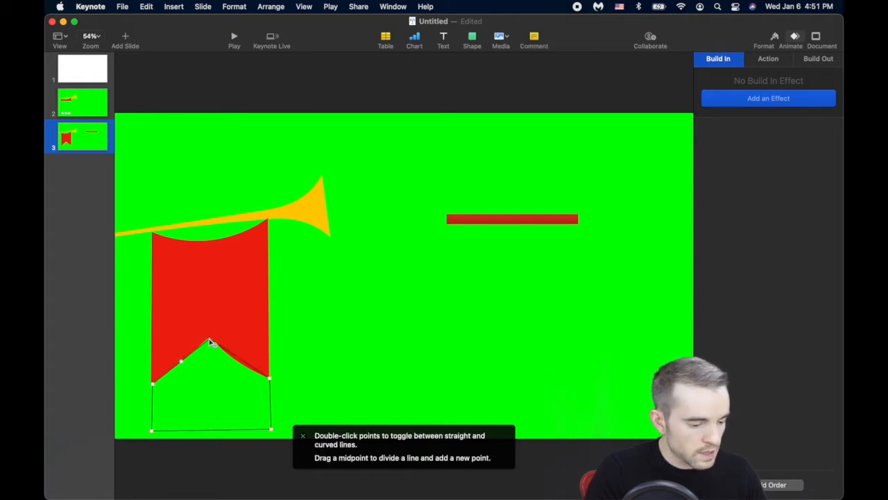
Curve the new shape's two upper edges at their midpoints to match the banner's notched bottom edge.
drag(180, 361, 184, 363)
scroll(184, 363, up, 5)
scroll(185, 363, left, 3)
drag(303, 361, 301, 352)
drag(178, 446, 175, 454)
scroll(174, 453, down, 5)
scroll(256, 375, up, 5)
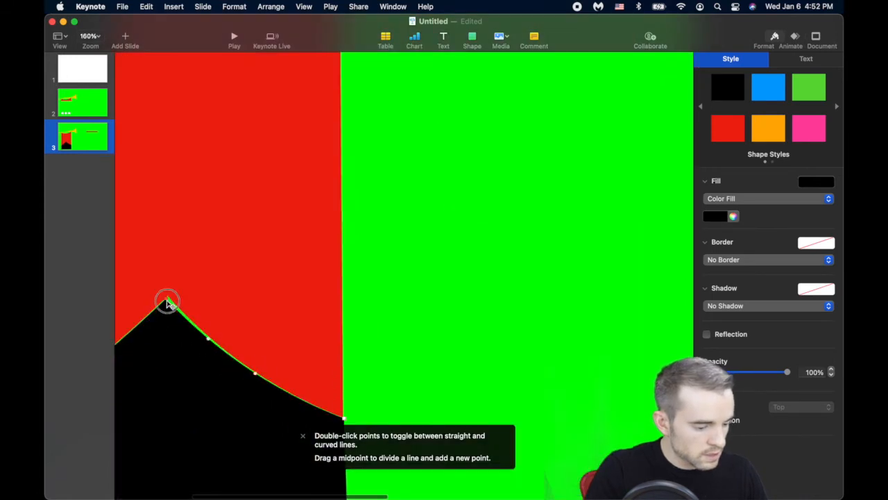
scroll(345, 420, down, 5)
click(546, 254)
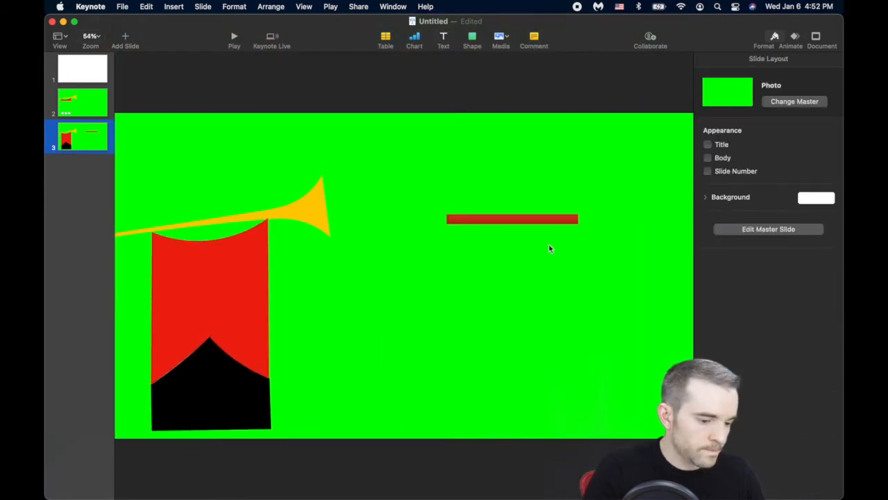
Move the red bar over the banner's bottom and extend the black shape's left side upward past the bar's end.
drag(549, 229, 250, 404)
click(154, 389)
drag(204, 415, 170, 358)
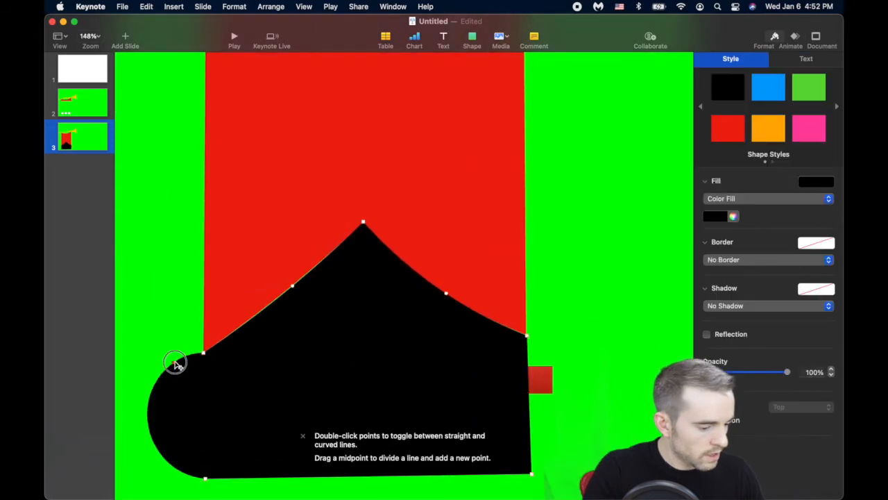
double_click(170, 358)
drag(204, 478, 170, 477)
drag(168, 358, 162, 243)
drag(183, 297, 193, 242)
Extend the black shape's right side upward and outward past the bar's right end, using straight corner points.
drag(529, 404, 578, 223)
double_click(577, 222)
drag(554, 348, 572, 475)
double_click(572, 475)
click(506, 494)
mouse_move(353, 484)
mouse_down()
mouse_move(337, 370)
mouse_move(348, 350)
mouse_move(354, 490)
mouse_up()
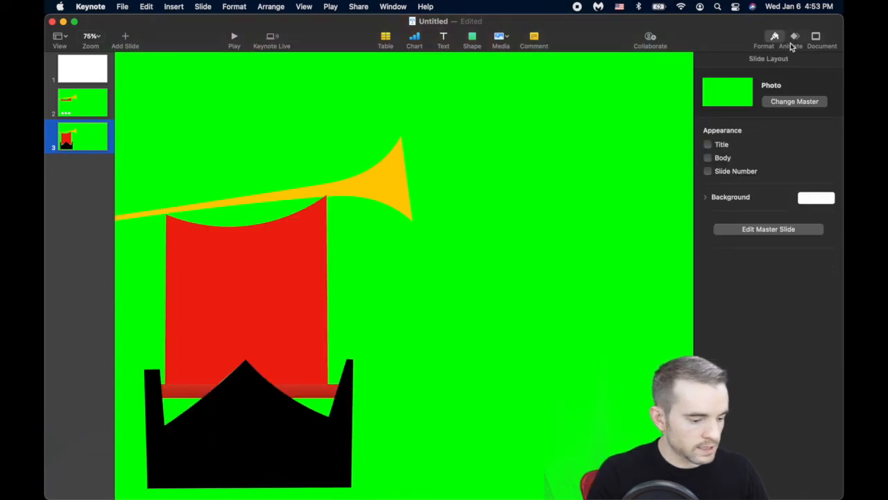
Add a text box in the middle of the red banner reading "Ye Olde Custom Titles" across three lines.
click(443, 39)
drag(402, 276, 228, 295)
double_click(233, 292)
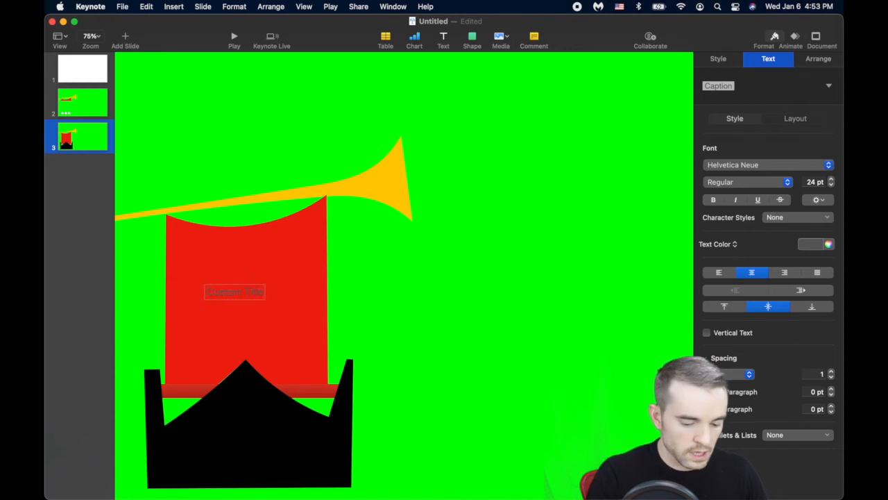
key(Left)
key(Left)
key(Return)
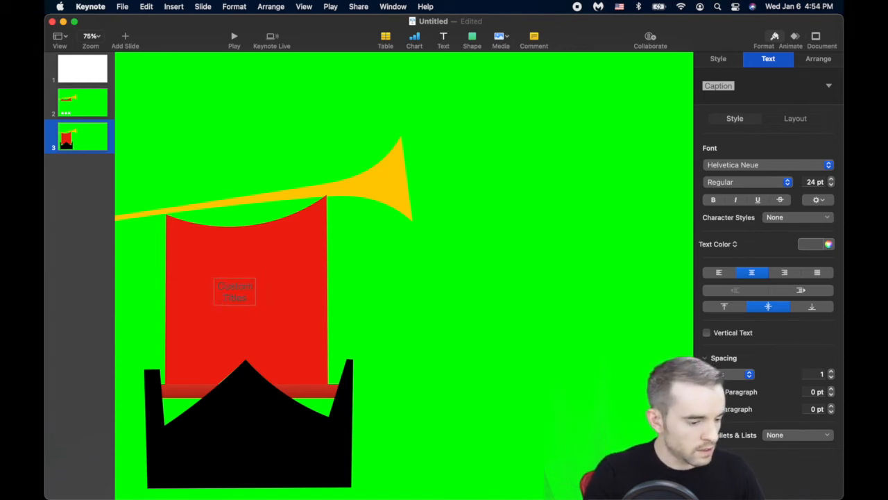
key(Return)
Format the banner title in white Olde English at 84 pt, with the first line slightly smaller, and centre it on the banner.
key(super+a)
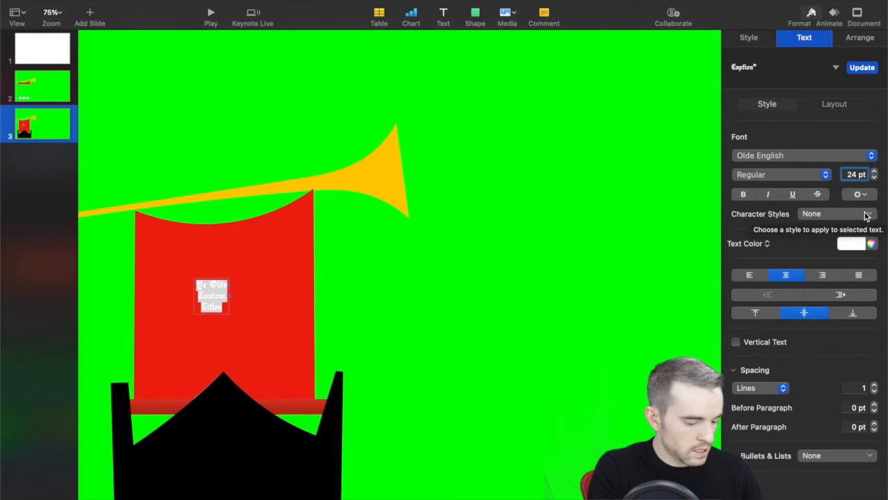
text(84)
key(Return)
click(875, 172)
drag(220, 319, 232, 320)
triple_click(222, 257)
click(875, 178)
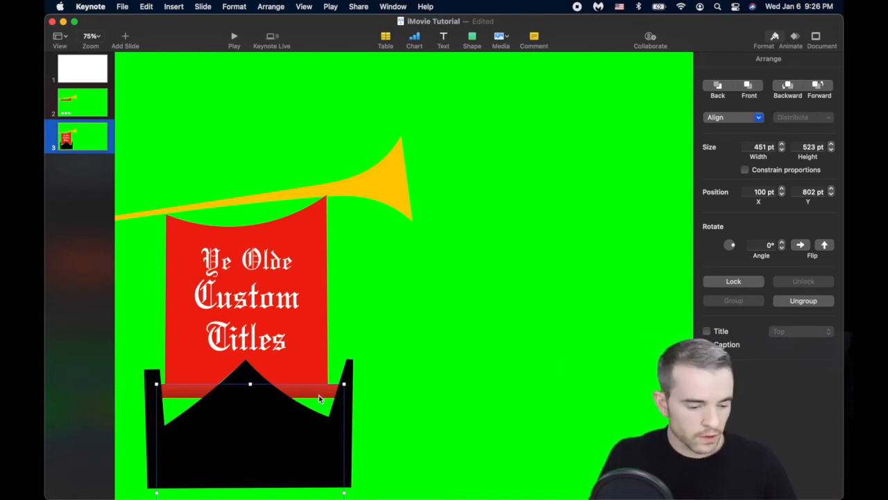
Raise the red bar group over the title's last line and bring it to the front together with the black shape.
drag(319, 397, 306, 338)
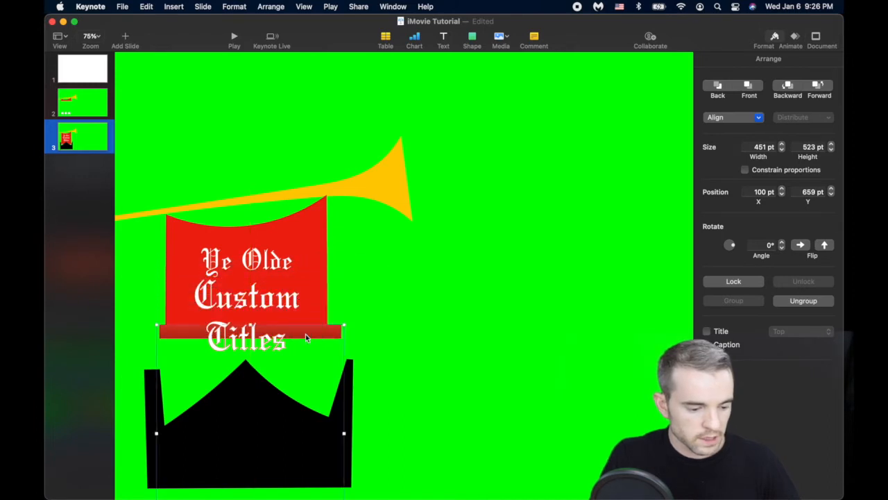
shift+click(149, 417)
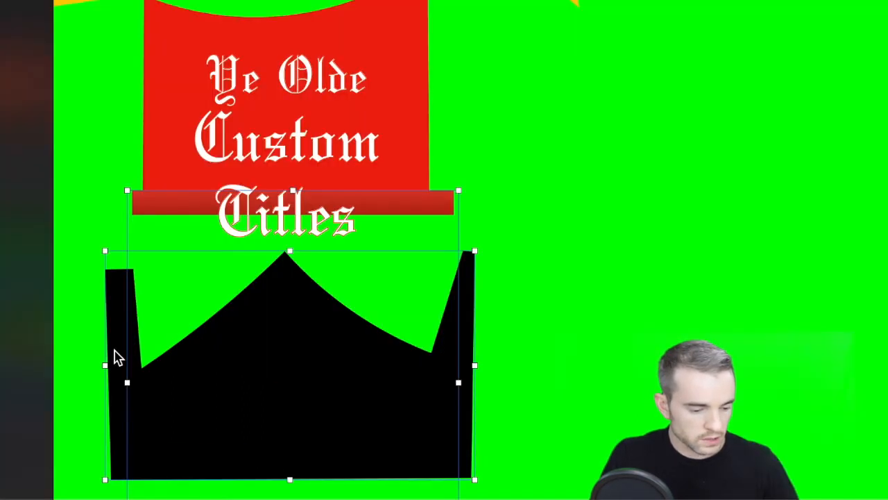
right_click(116, 357)
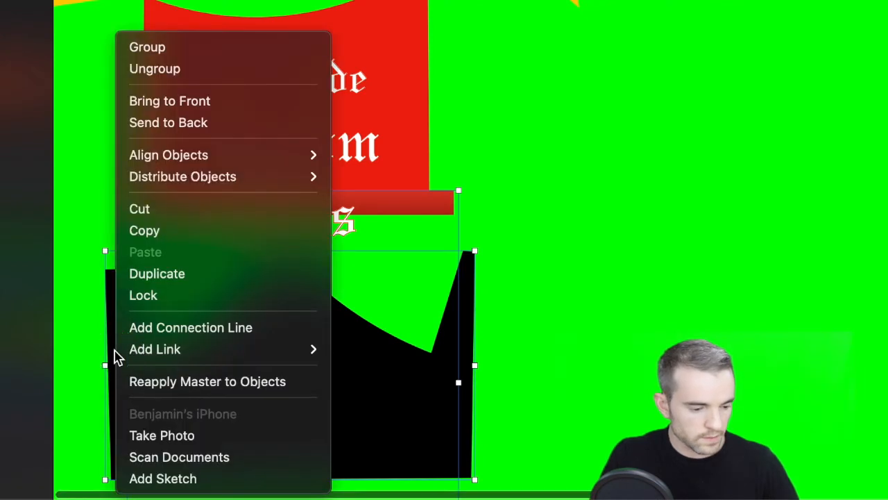
click(198, 102)
Test the title reveal by moving the red bar group down past the banner's lower edge, and undo that move.
click(572, 217)
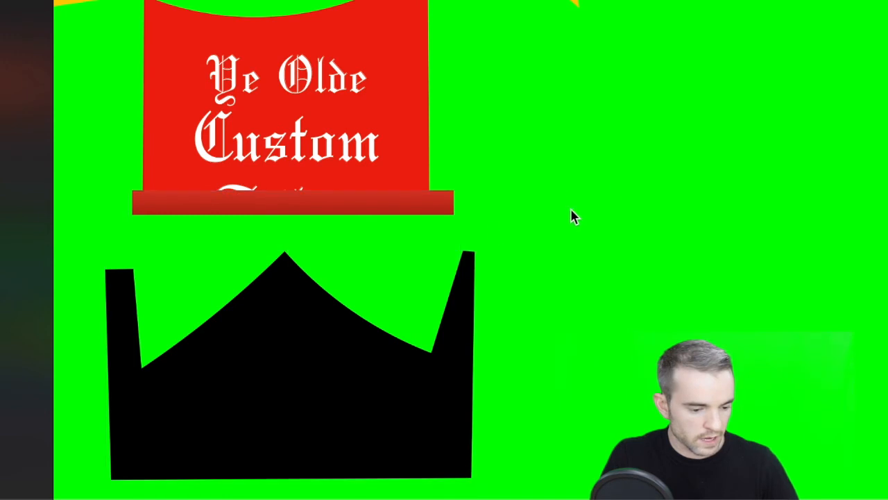
drag(326, 241, 340, 425)
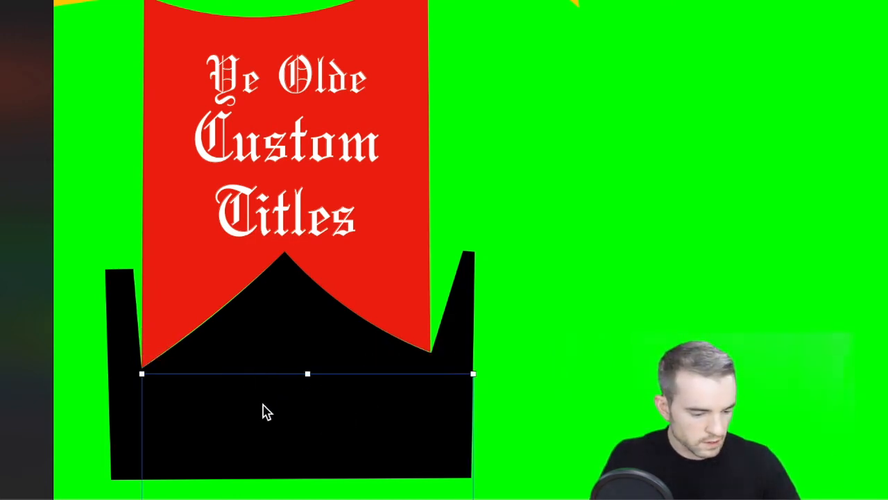
key(super+z)
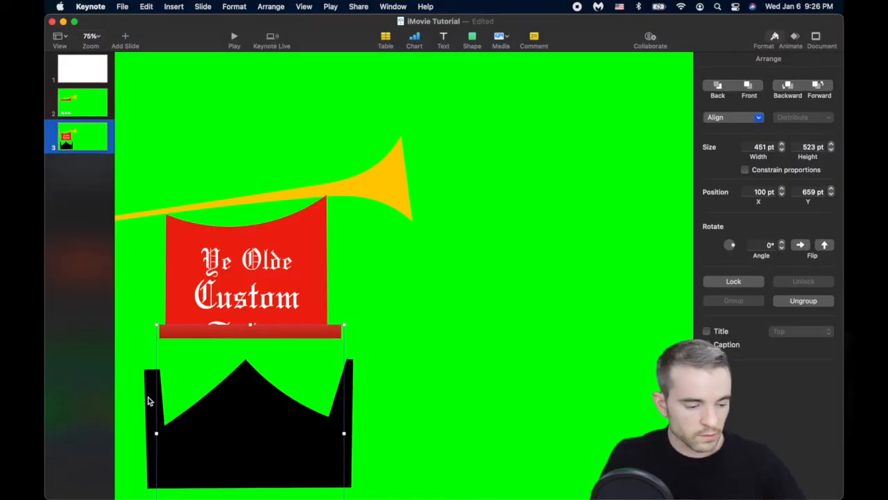
Recolour the black shape to the slide's green and raise the red bar group to just below the trumpet.
click(147, 401)
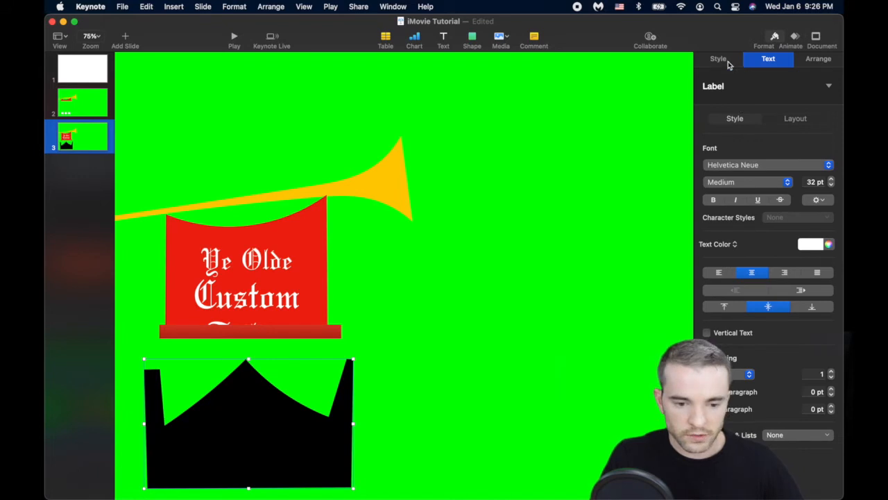
click(721, 59)
click(733, 217)
click(587, 484)
click(224, 343)
drag(252, 336, 251, 241)
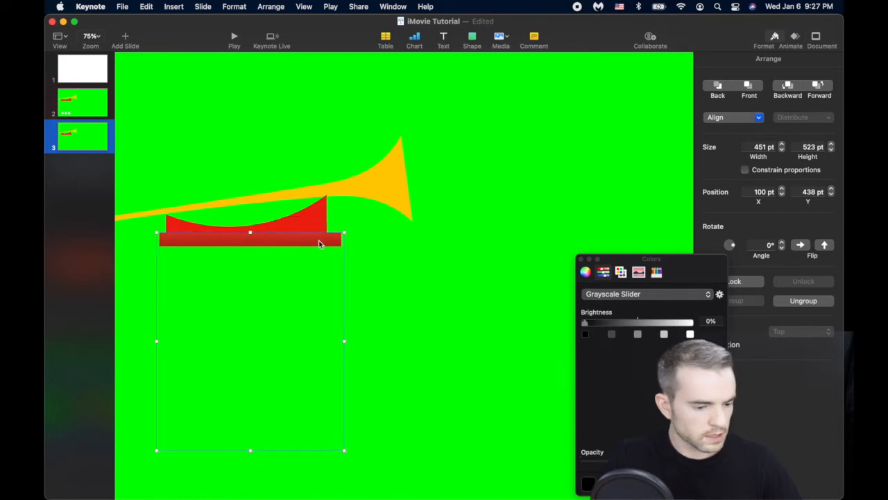
Duplicate slide 2 and ungroup the trumpet on the copy to read the position of its red bar group.
click(90, 116)
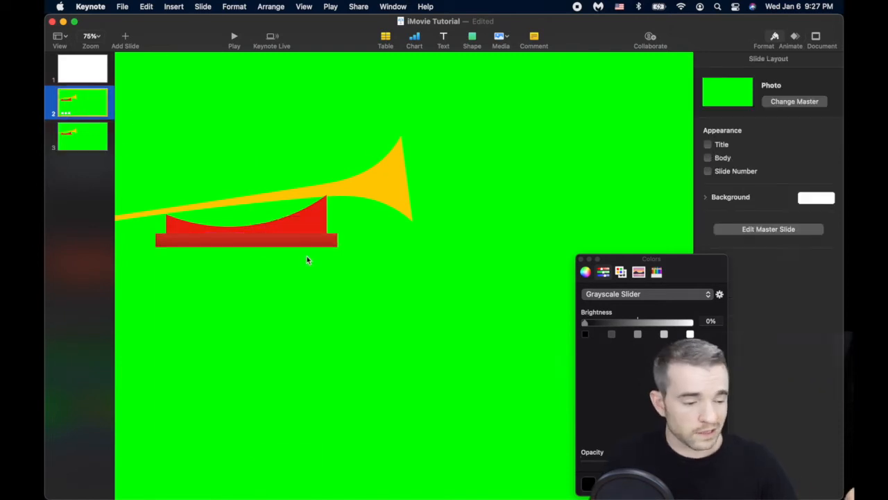
click(326, 247)
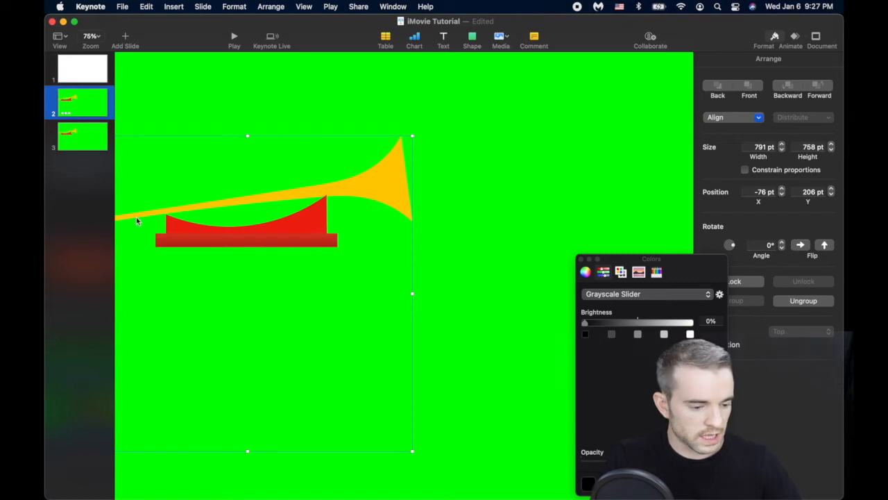
right_click(79, 111)
click(118, 228)
right_click(200, 243)
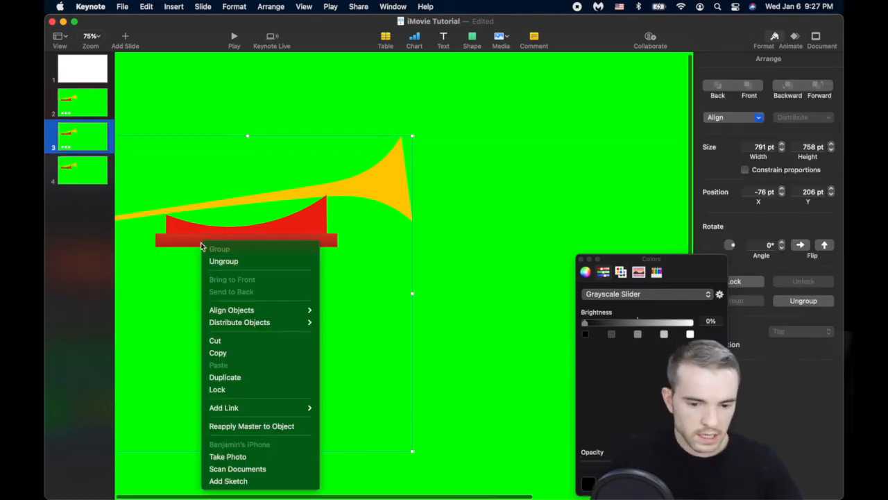
click(229, 260)
click(291, 247)
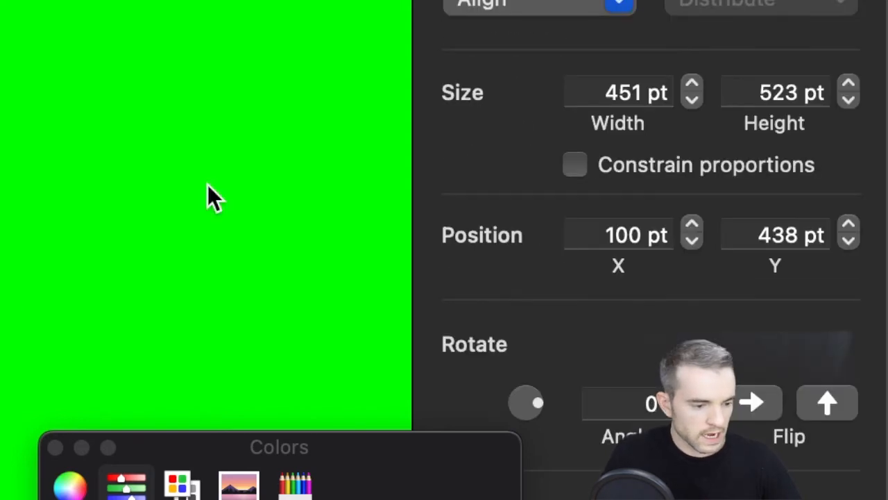
Set the position of the red bar group on the banner slide to X 91 pt and Y 440 pt.
click(576, 225)
key(super+a)
text(91)
key(Tab)
text(440)
key(Return)
click(80, 139)
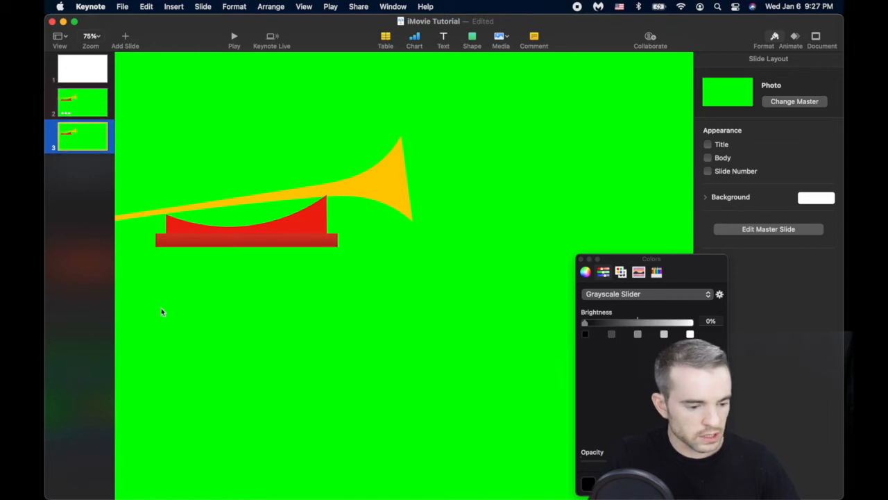
Ungroup the red bar from the green rectangle beneath it and clear the selection.
click(201, 304)
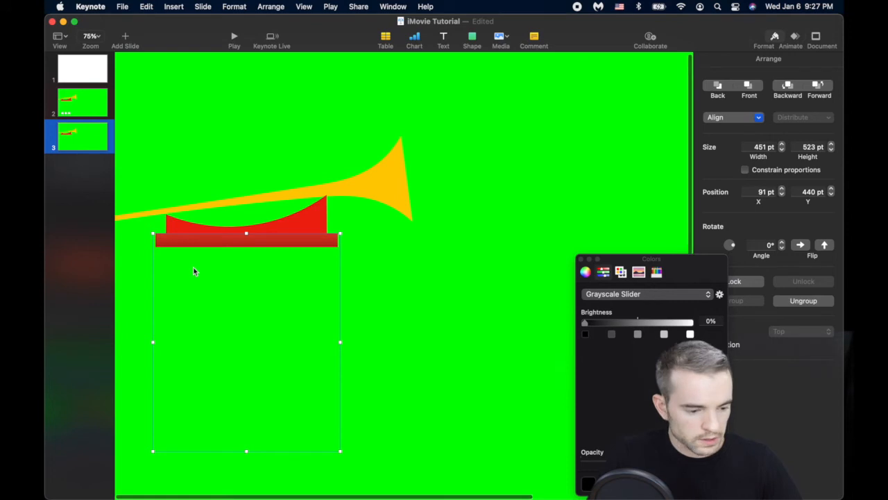
right_click(193, 271)
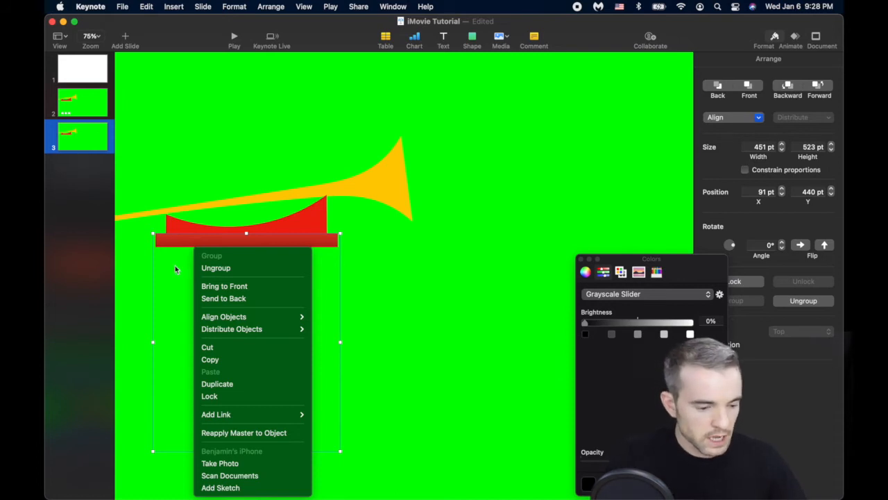
click(208, 271)
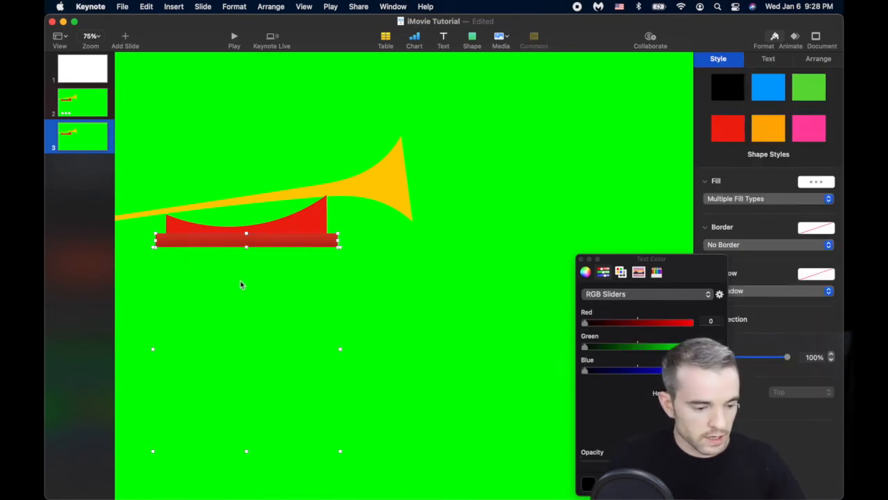
click(390, 281)
Add a Move action to the green rectangle, ending straight down at X 91 pt and Y 931 pt, and preview it.
click(248, 297)
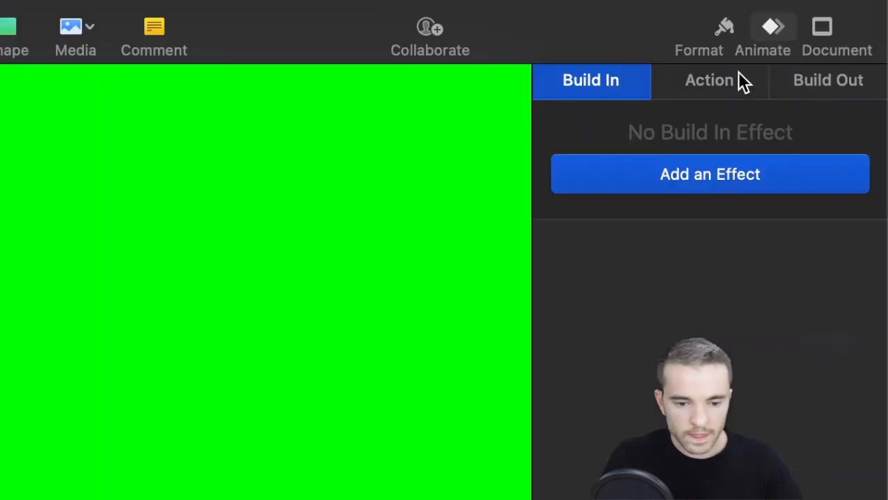
click(778, 59)
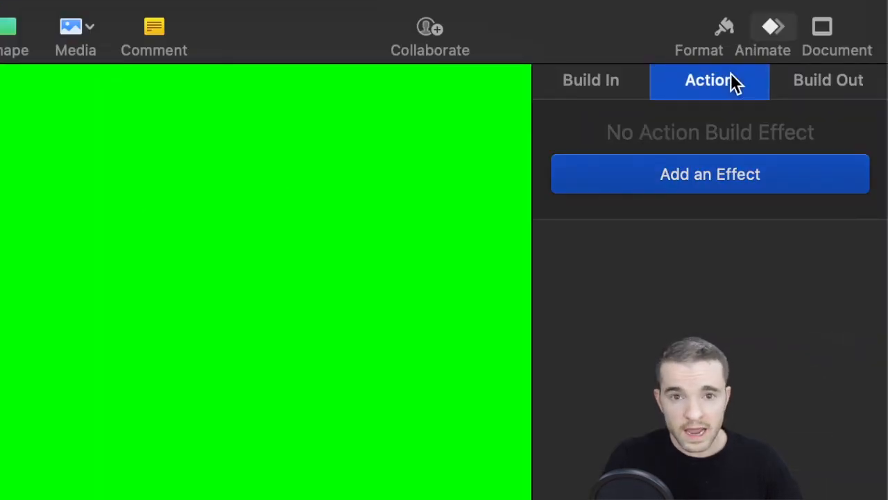
click(692, 186)
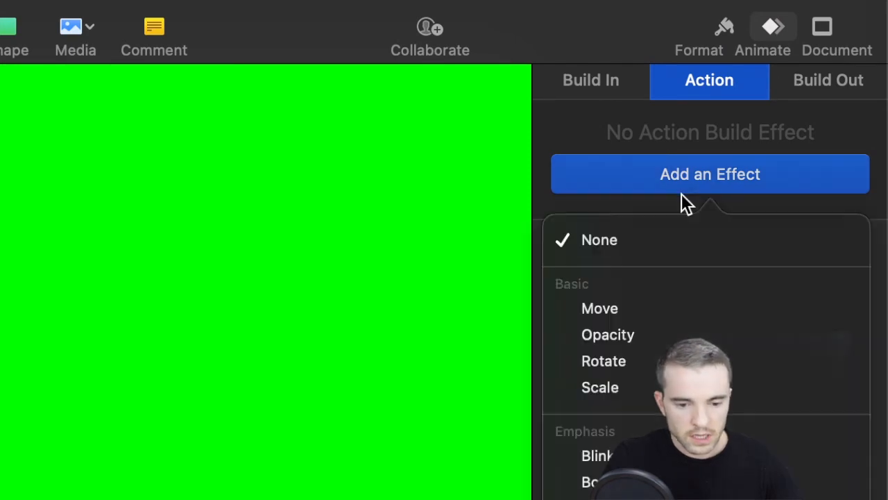
click(624, 310)
drag(343, 301, 264, 451)
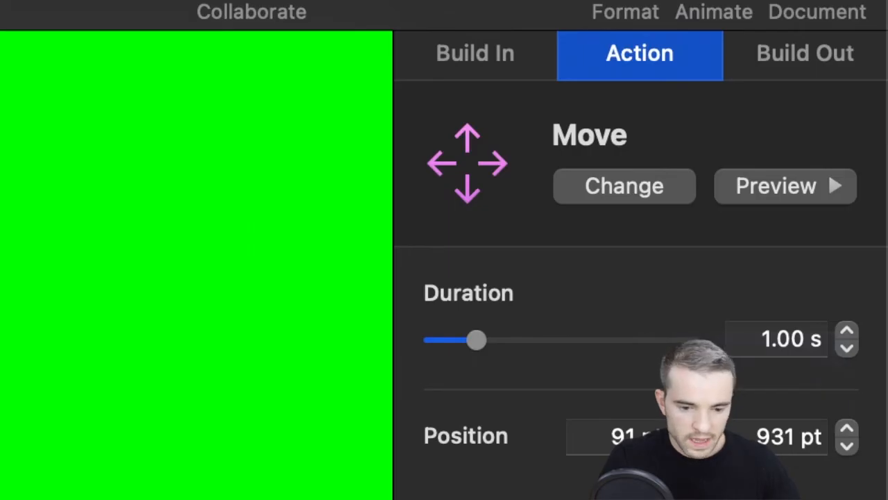
click(764, 193)
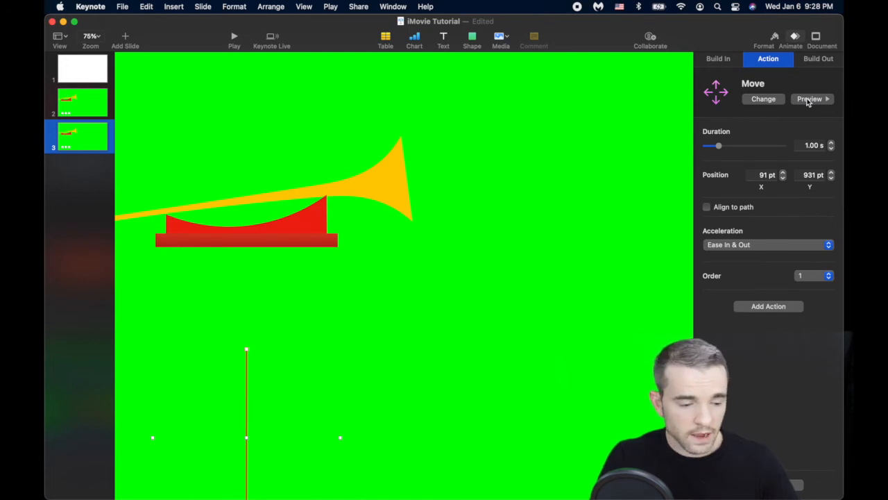
Add a Move action to the red bar, ending straight below its starting place at X 98 pt and Y 688 pt.
click(251, 238)
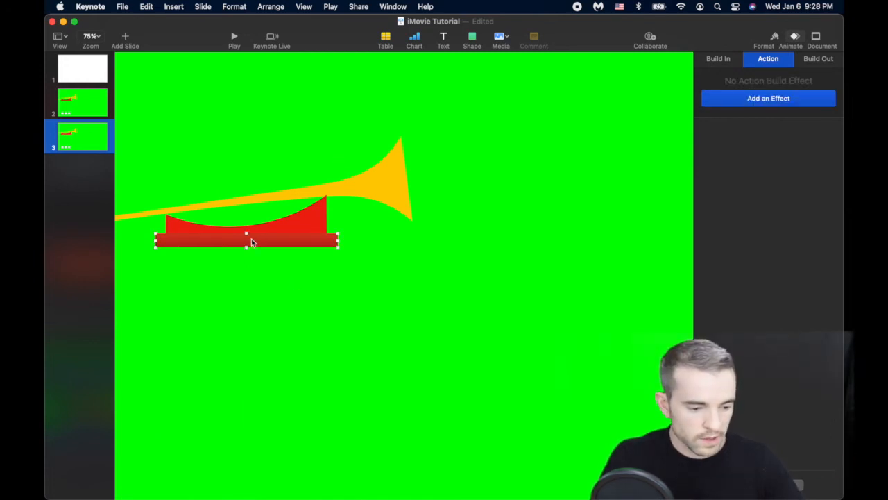
click(768, 95)
click(722, 155)
drag(247, 347, 241, 345)
click(285, 242)
click(764, 40)
click(815, 60)
click(286, 345)
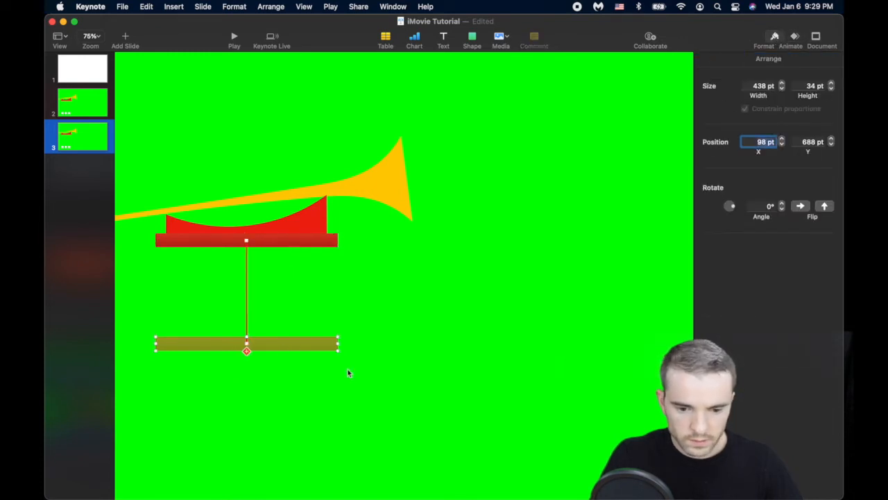
Open the build order and set the end position of the red bar's Move build to Y 931 pt.
click(231, 457)
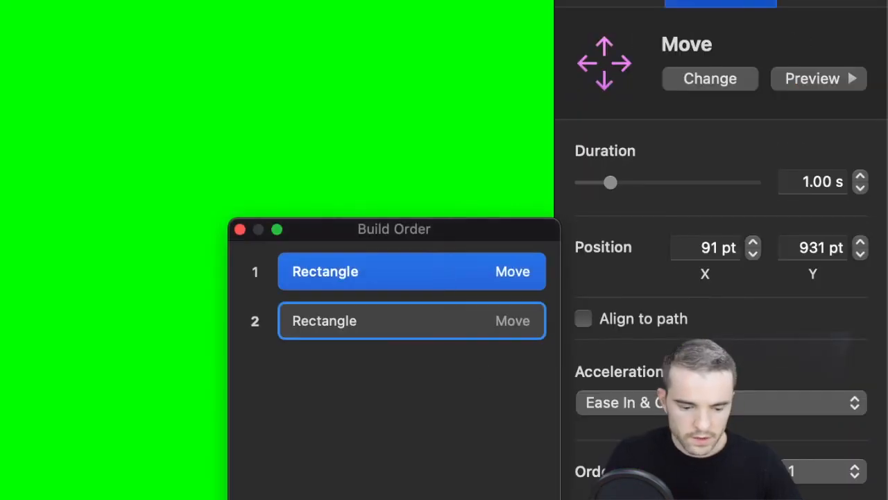
click(412, 321)
double_click(812, 248)
text(931)
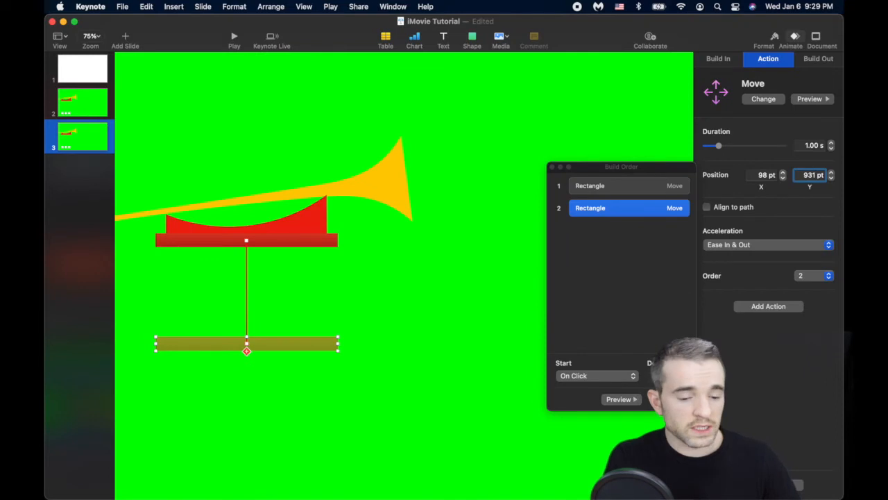
key(Return)
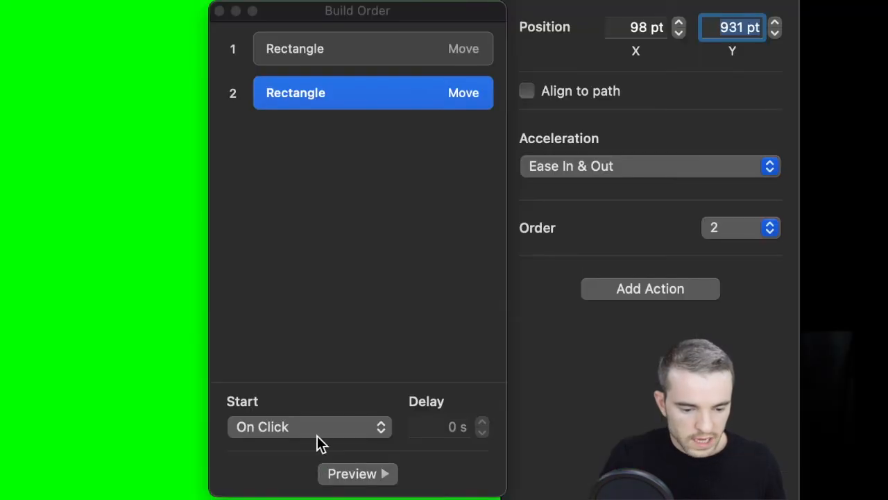
Make the red bar's Move build start With Build 1 and preview the combined animation.
click(601, 378)
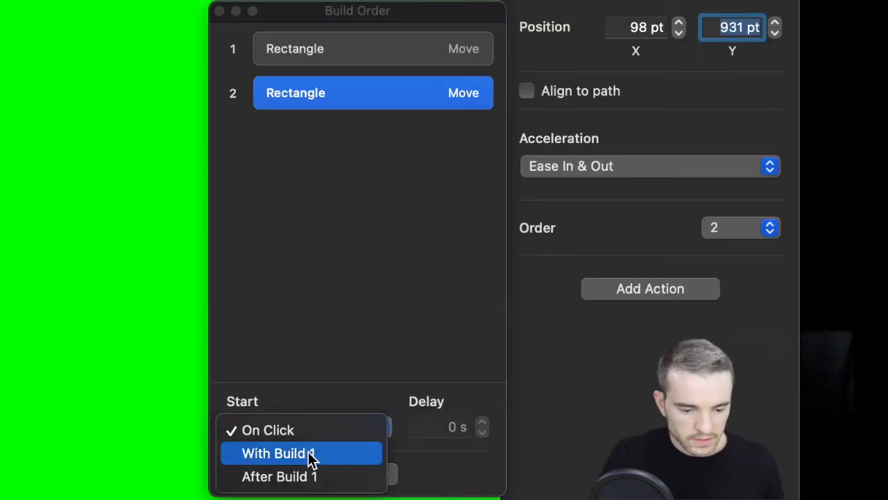
click(308, 452)
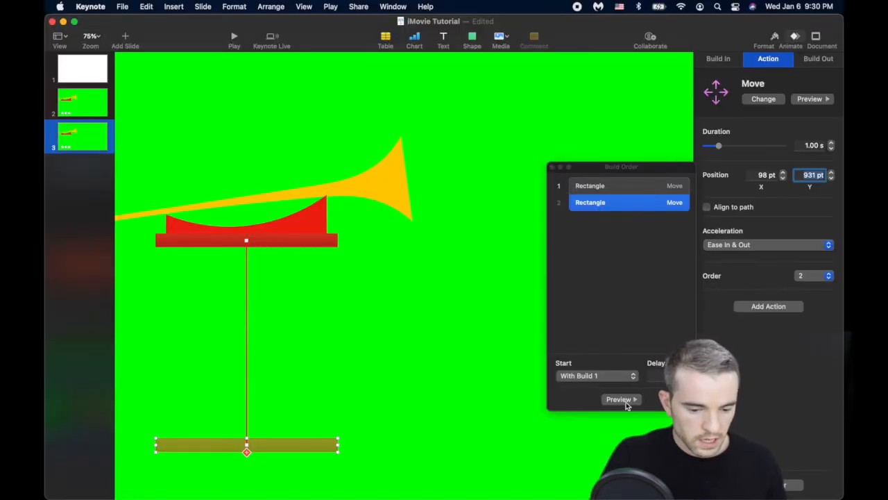
click(625, 400)
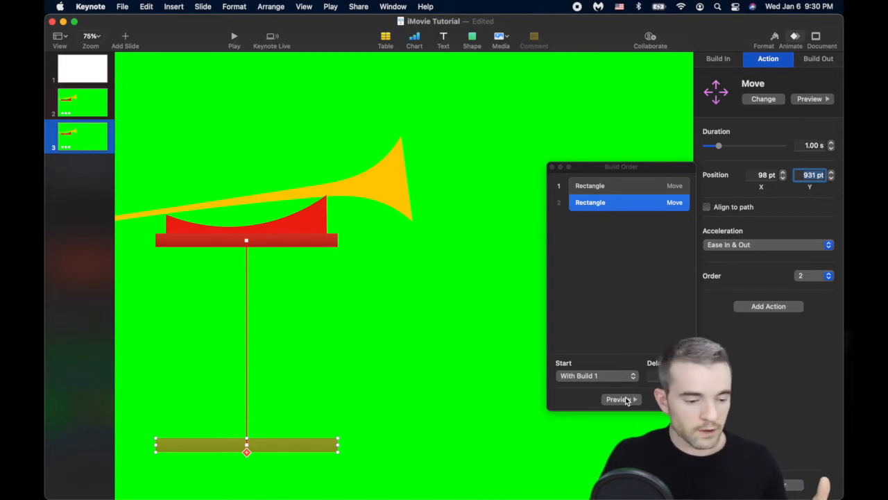
Set the duration of the red bar's and the green rectangle's Move builds to 5 s each and preview the combined animation.
click(810, 145)
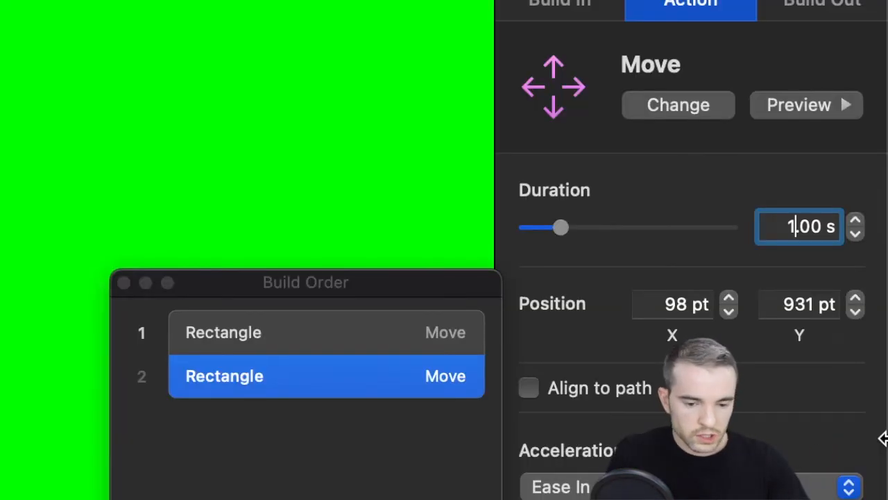
key(BackSpace)
text(5)
click(408, 326)
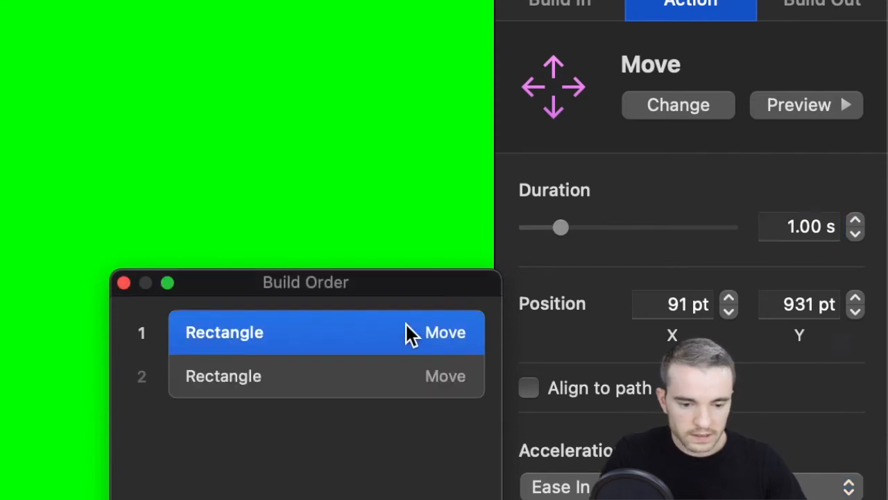
click(790, 227)
key(BackSpace)
text(5)
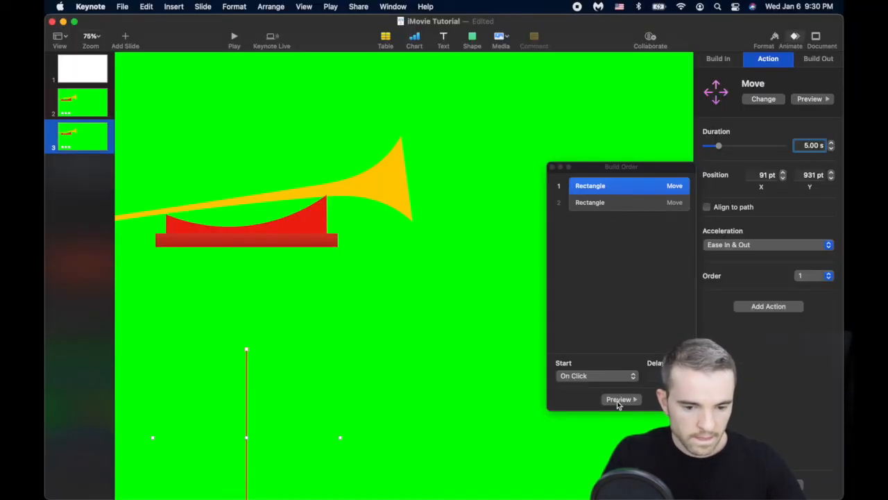
click(618, 401)
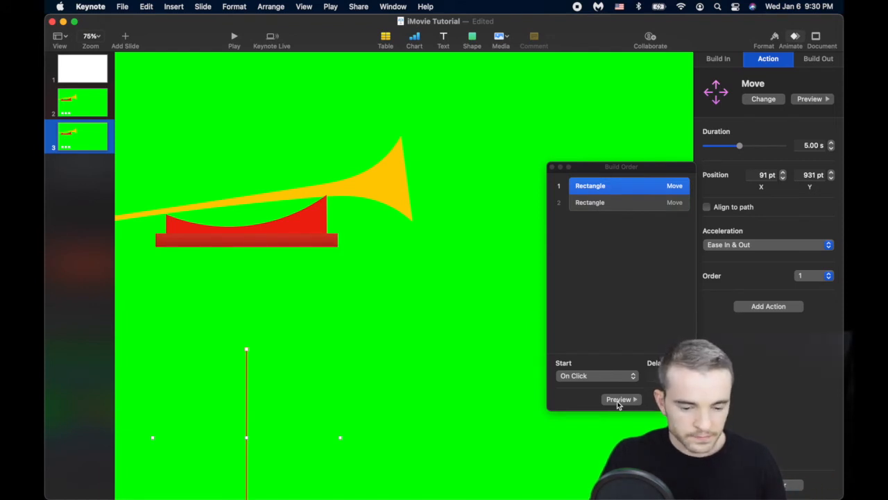
click(809, 145)
click(807, 145)
key(Return)
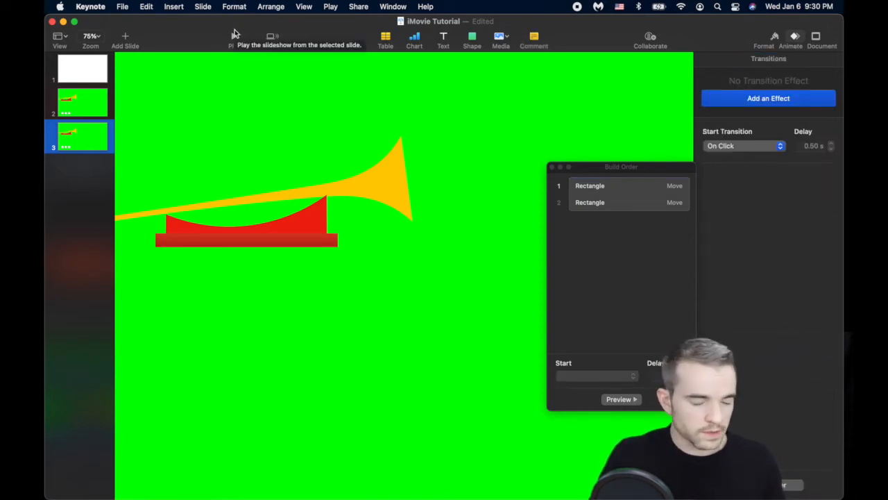
Play the slide full screen, bring up the screen-capture controls around the slide area, and dismiss them.
click(234, 38)
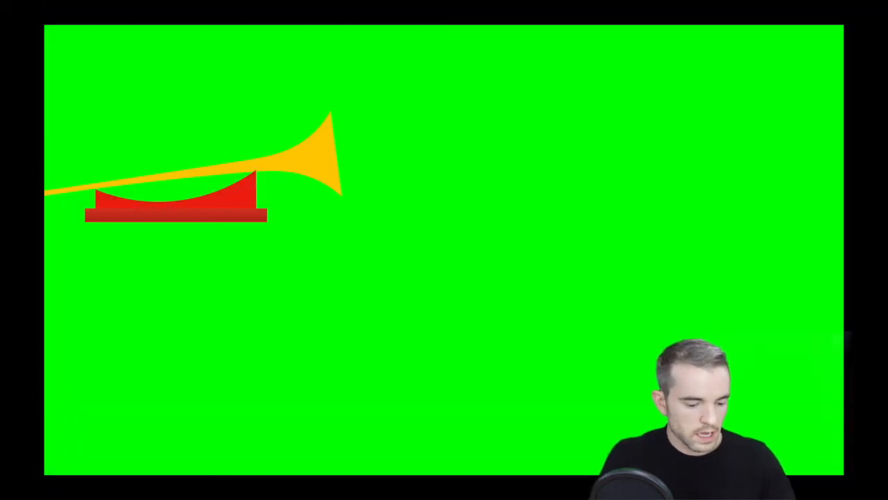
key(super+shift+5)
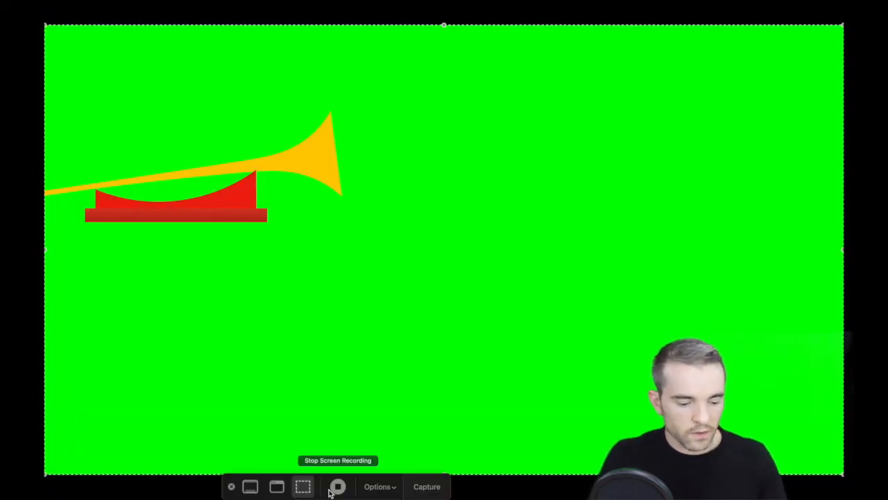
click(233, 487)
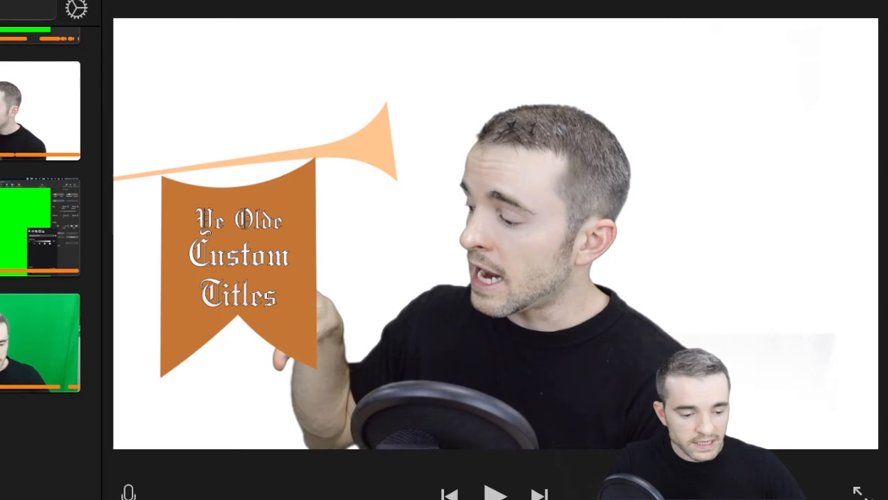
Play the titled overlay in iMovie, delete that 8.0 s green-screen overlay clip, and select the footage clip beneath it.
key(space)
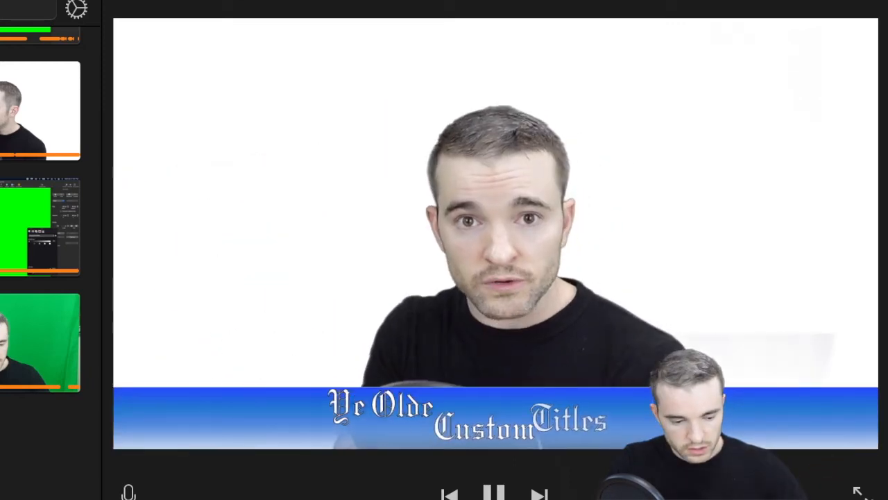
key(space)
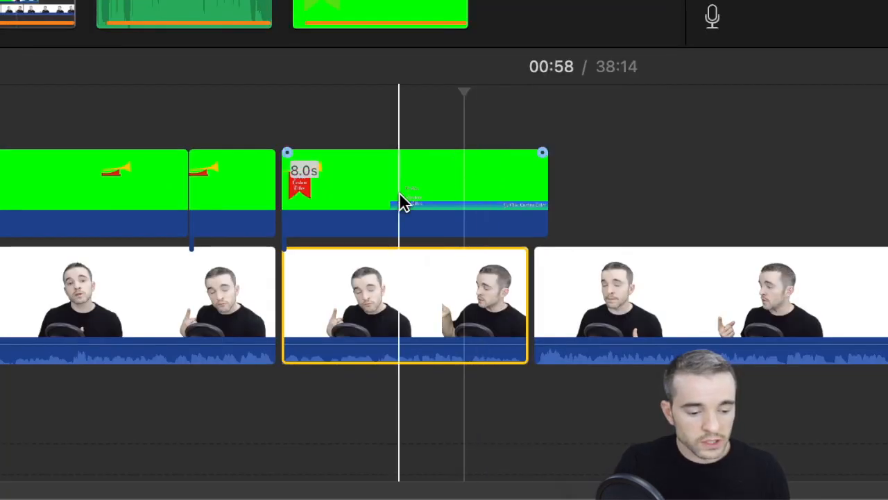
click(400, 195)
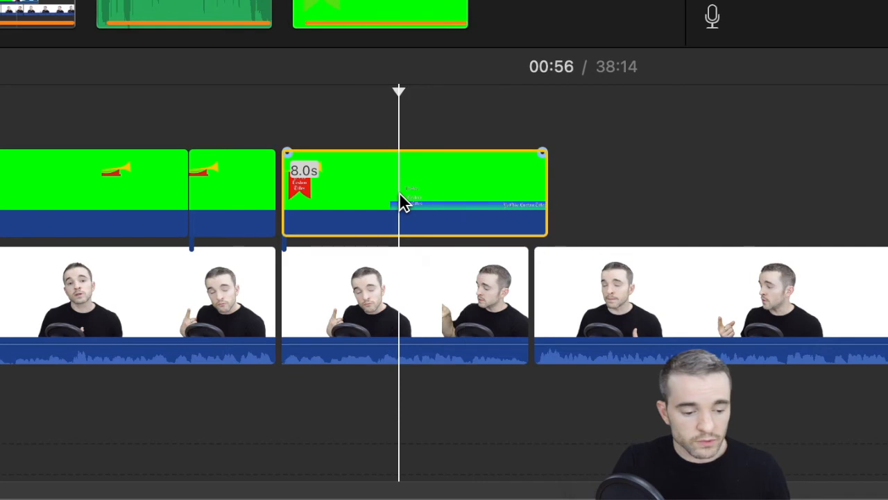
key(Delete)
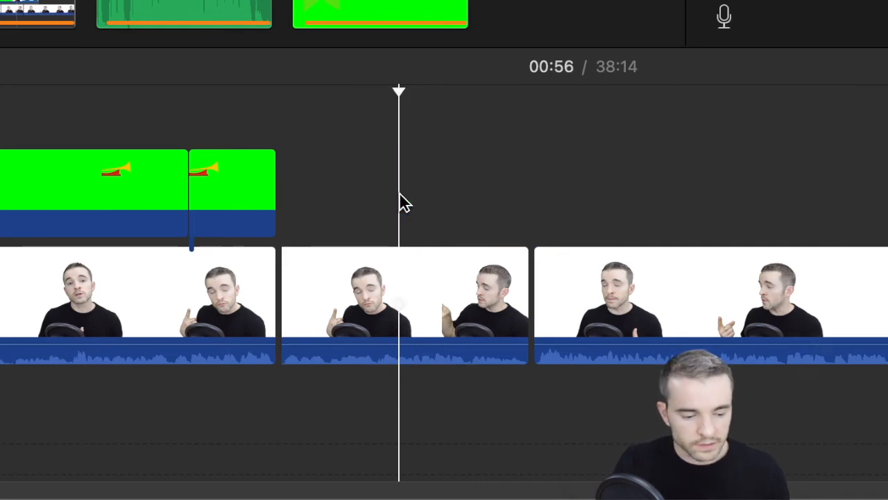
click(387, 300)
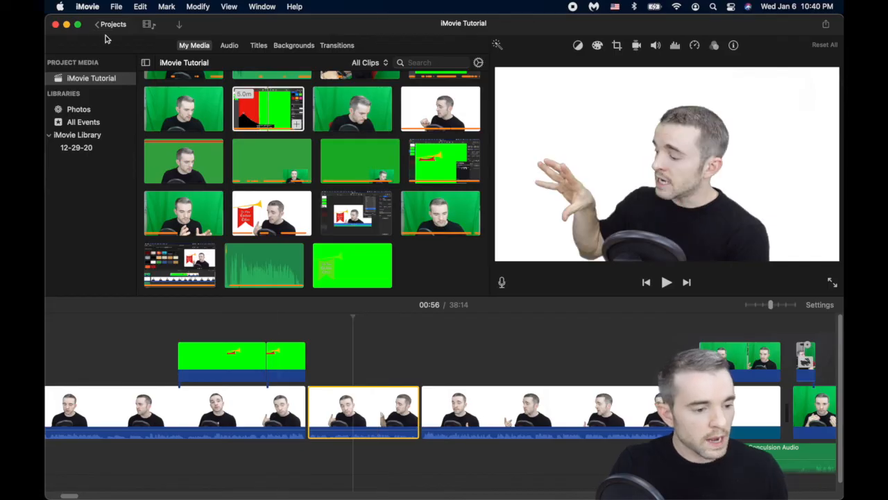
Open the project "clip for last step" and show its sharing options.
click(112, 28)
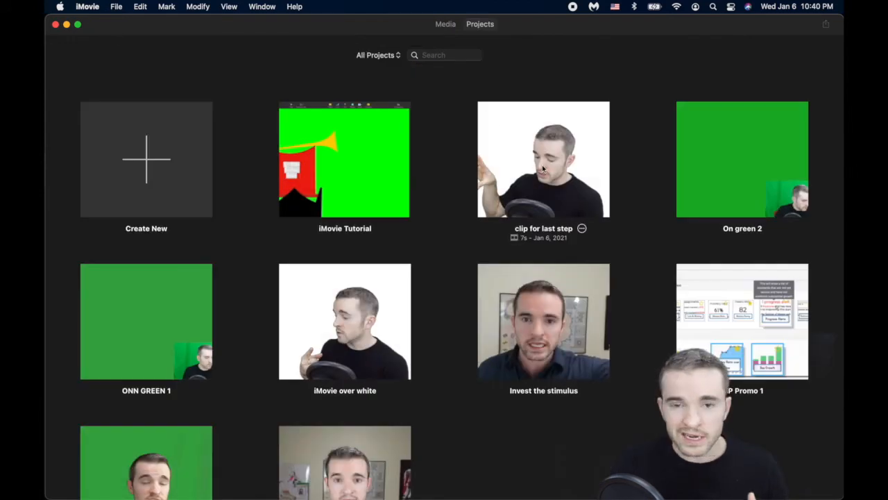
double_click(572, 172)
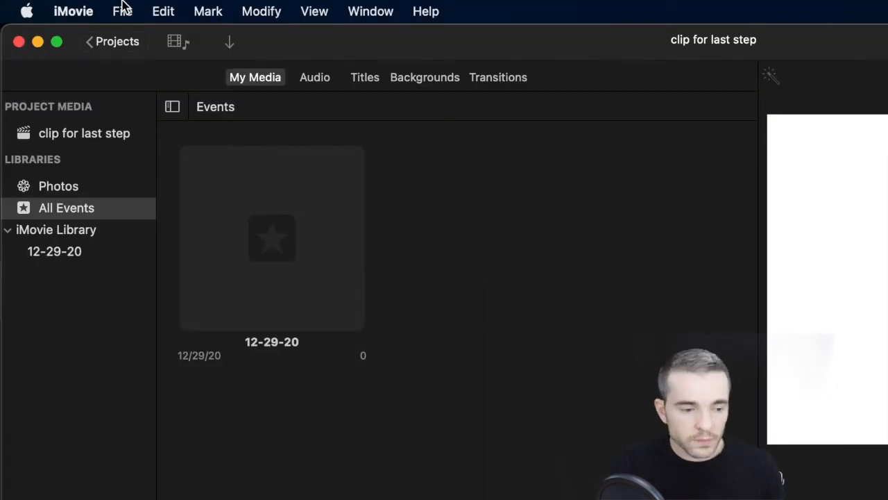
click(122, 10)
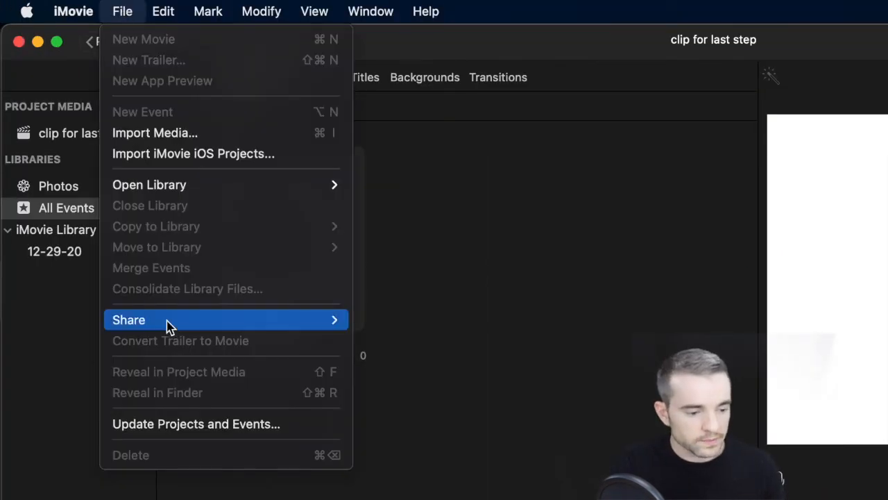
mouse_move(166, 322)
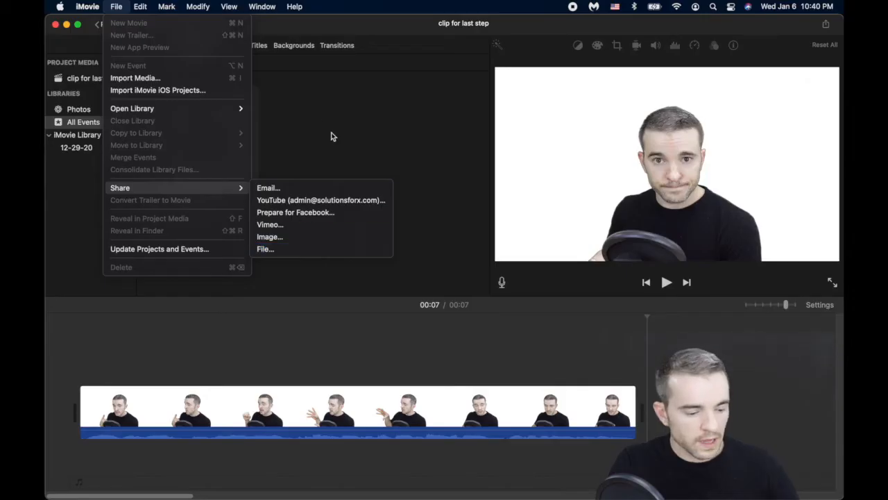
Switch to Keynote, insert last step.mp4 from the iMovie Titles Tutorial folder onto slide 4, and send the movie behind the title graphics.
key(super+Tab)
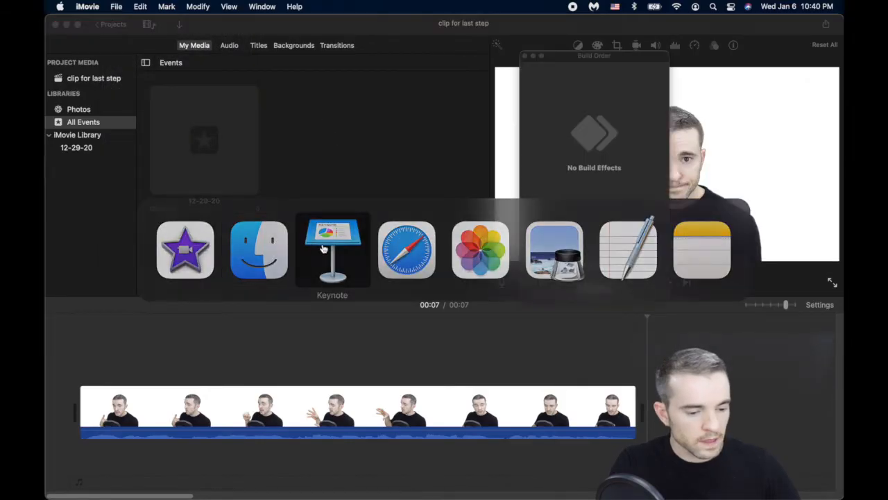
click(322, 249)
key(super+Tab)
key(super+Tab)
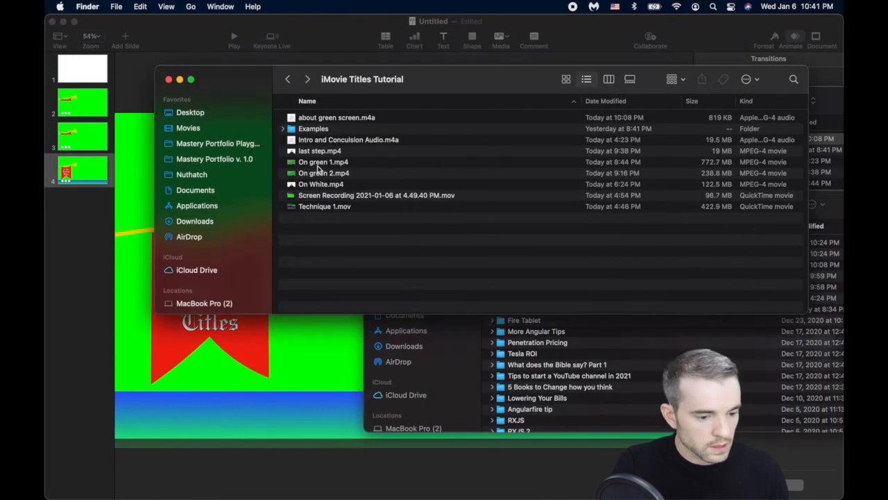
drag(317, 152, 333, 363)
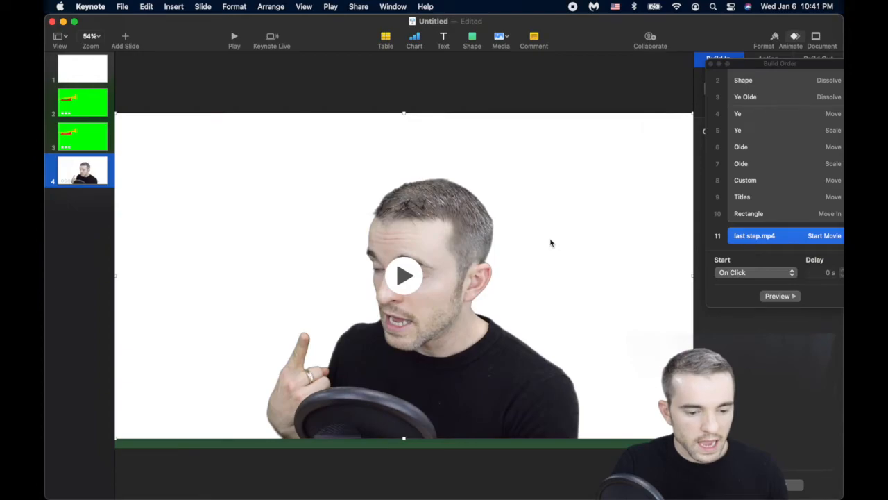
right_click(551, 242)
click(591, 142)
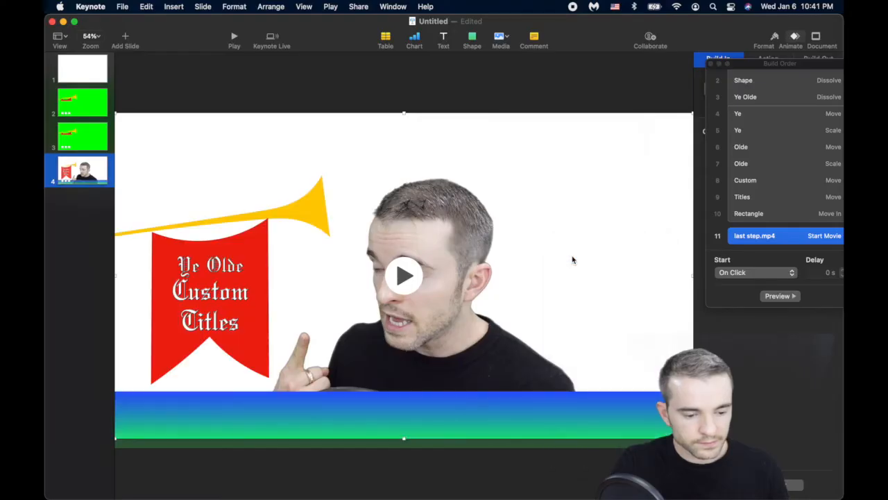
Move last step.mp4's Start Movie build to first place and start the trumpet shape's Dissolve With Build 1 after a 2.50 s delay.
drag(753, 65, 583, 89)
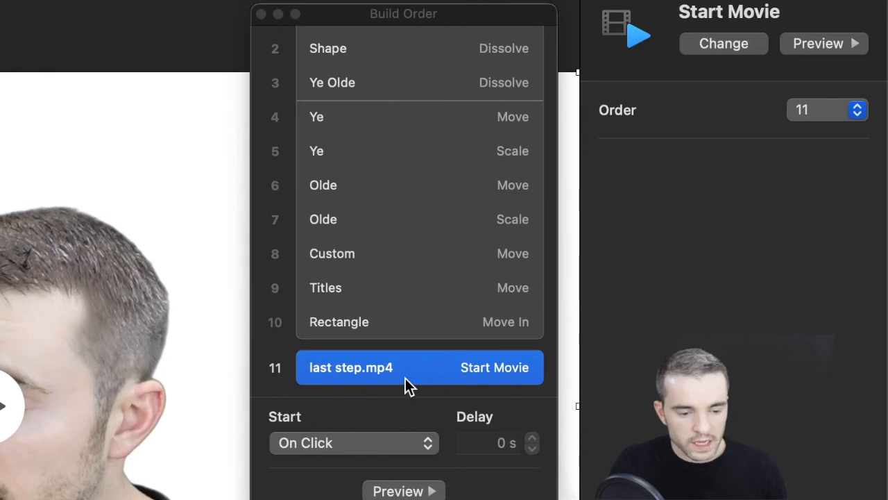
drag(608, 261, 561, 96)
drag(310, 38, 353, 28)
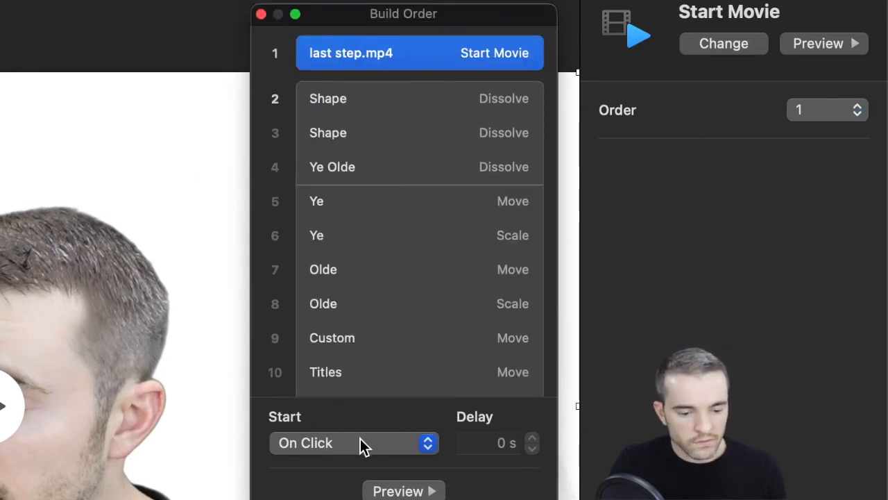
click(360, 439)
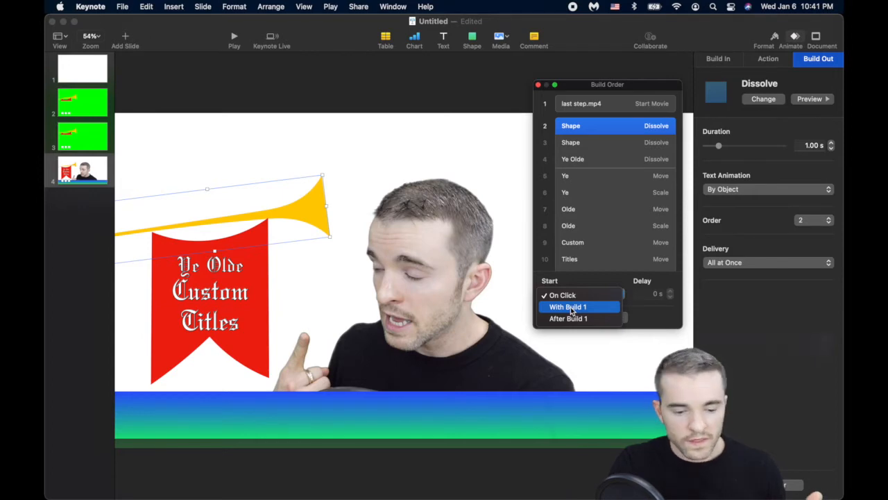
click(572, 307)
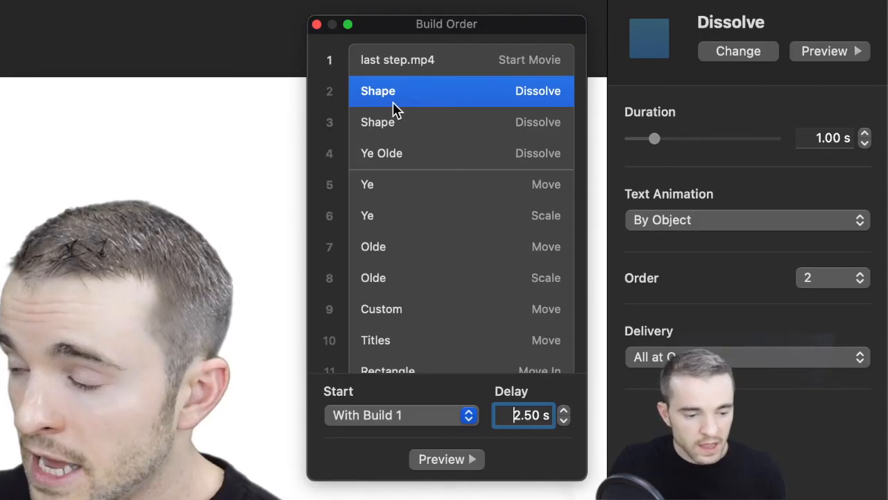
Review the start settings of the remaining Shape, title-word and Rectangle builds, and play the slideshow from slide 4.
click(383, 125)
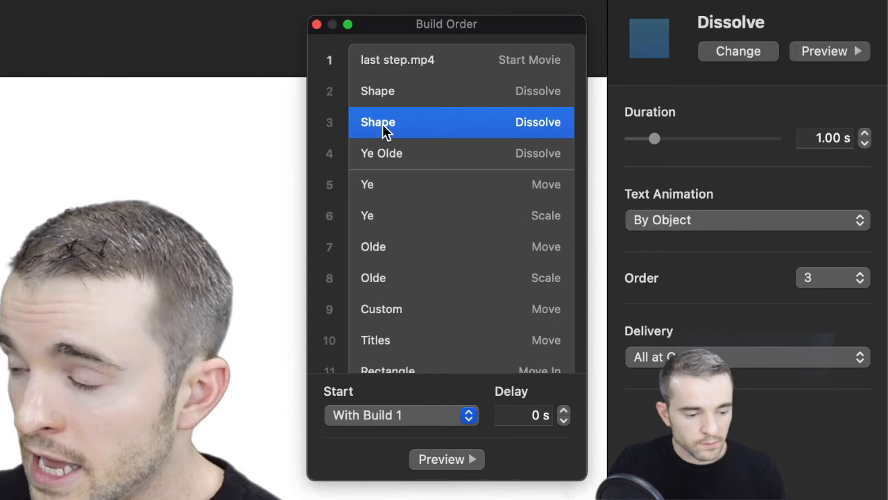
click(381, 161)
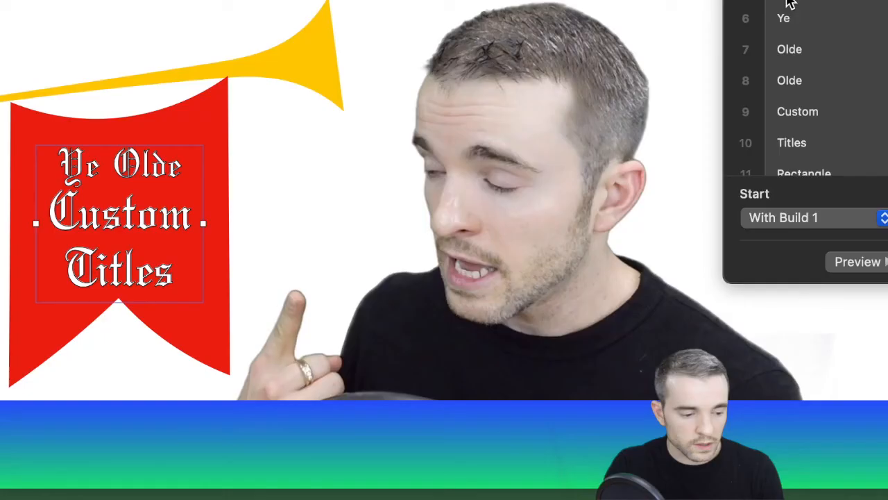
click(373, 199)
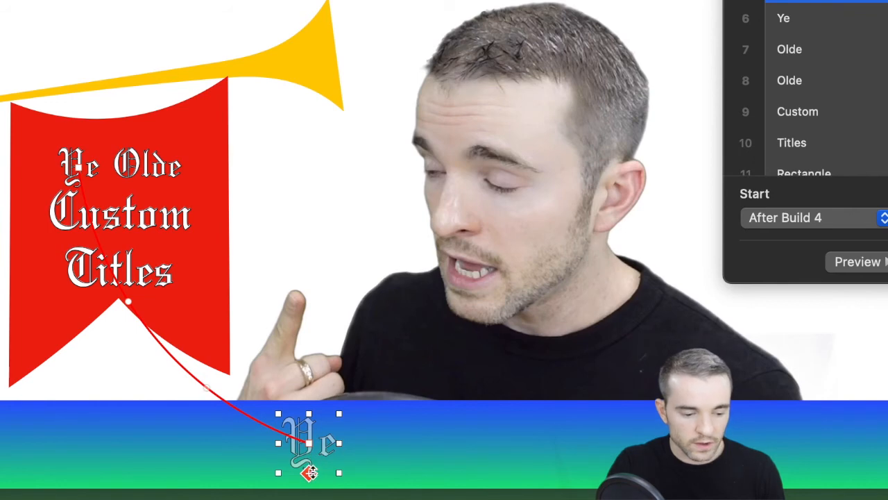
click(806, 51)
click(829, 115)
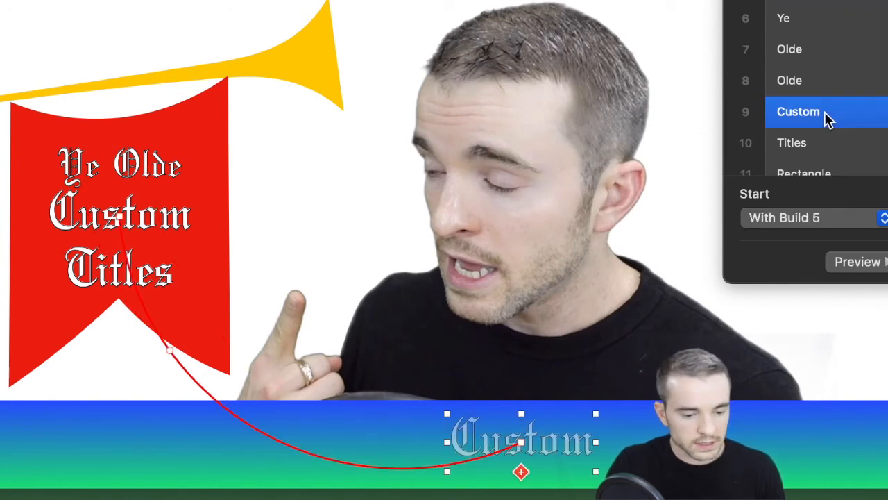
click(812, 146)
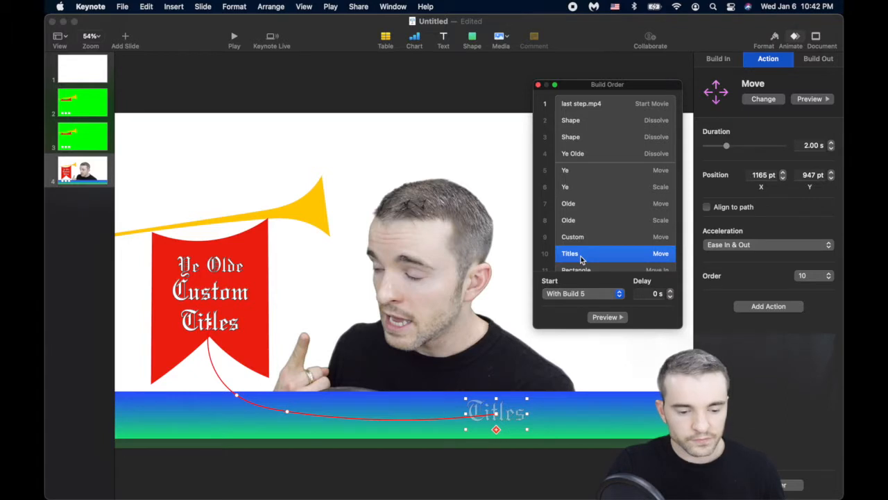
scroll(815, 150, down, 1)
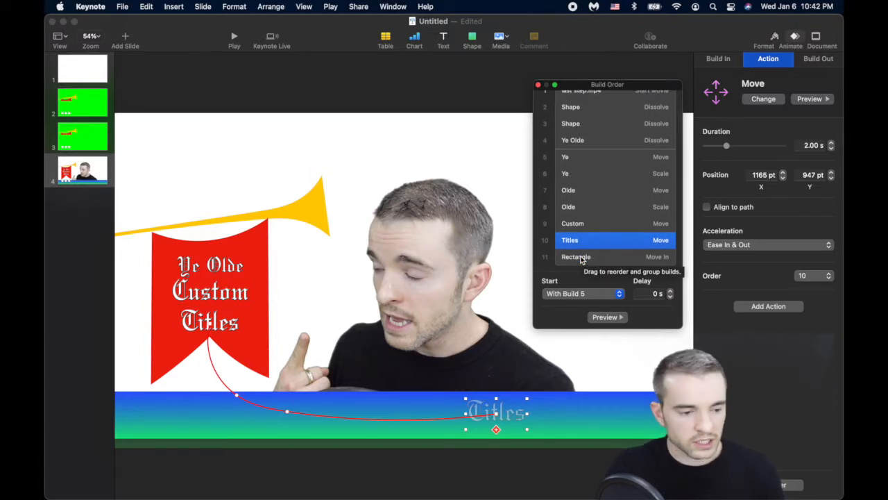
click(234, 38)
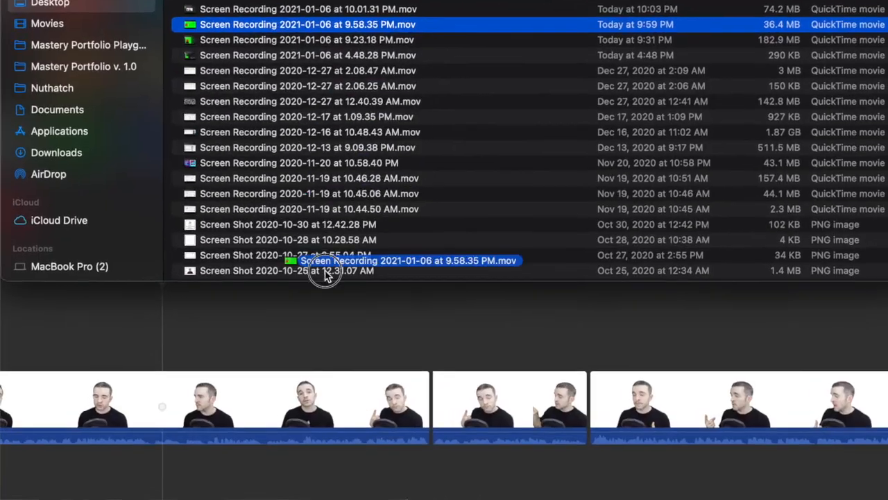
Add Screen Recording 2021-01-06 at 9.58.35 PM.mov above the main footage in the iMovie Tutorial timeline and play it.
drag(321, 271, 421, 255)
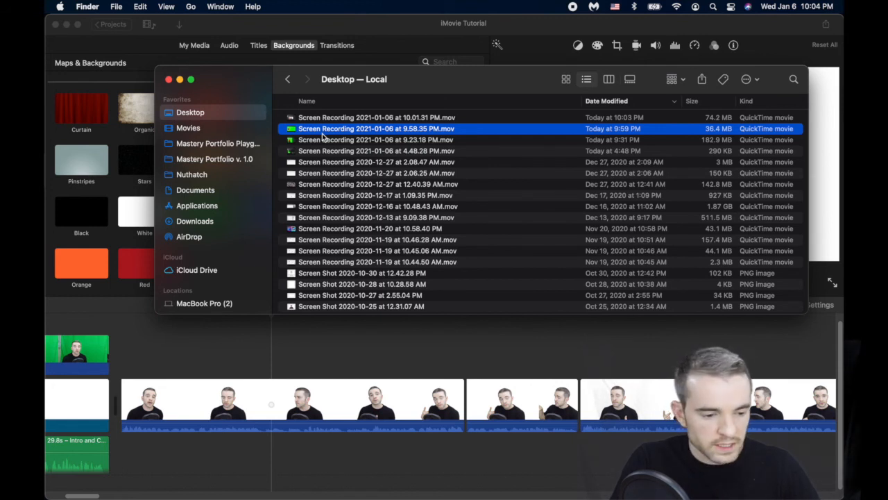
drag(317, 134, 338, 349)
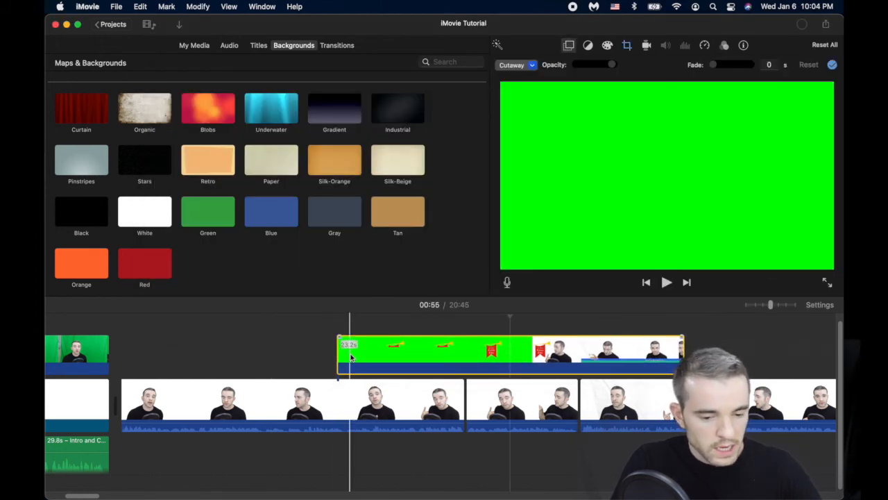
key(space)
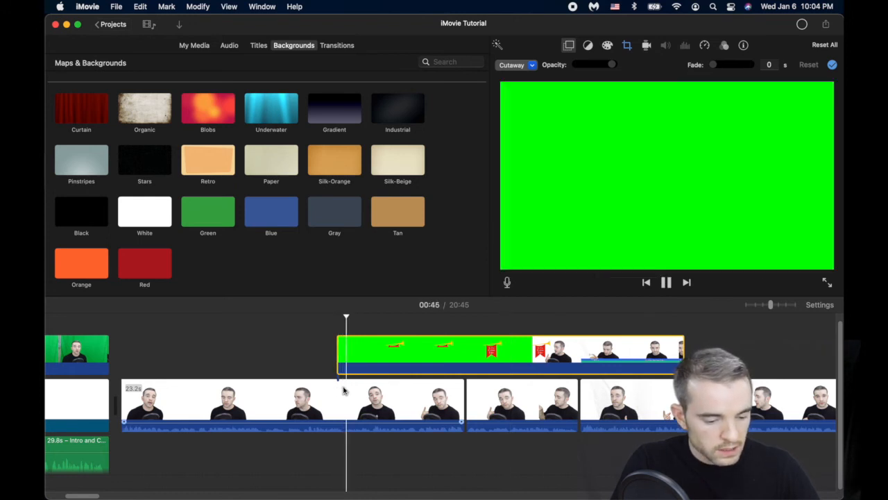
Stop playback and change the screen recording's overlay setting from Cutaway to Green/Blue Screen.
key(space)
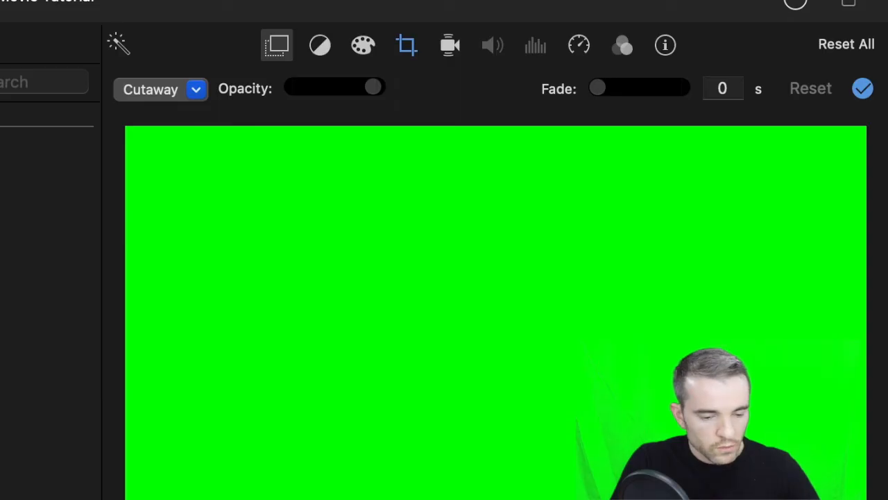
click(198, 91)
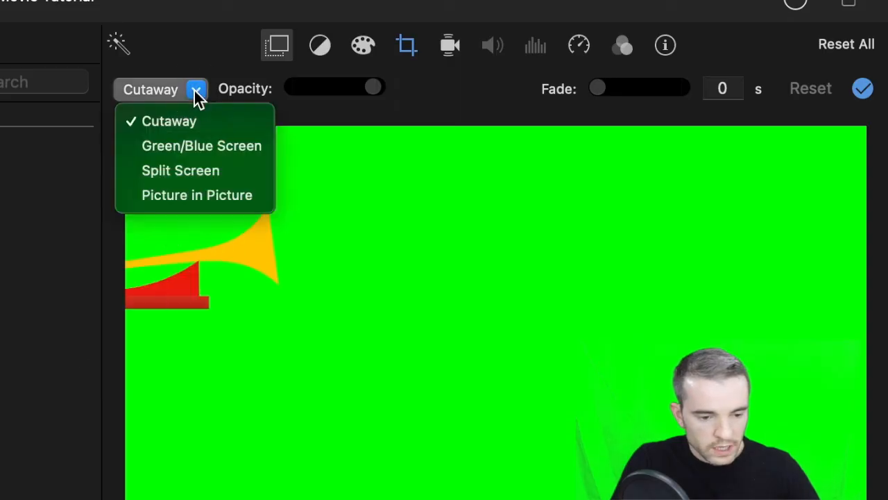
click(188, 139)
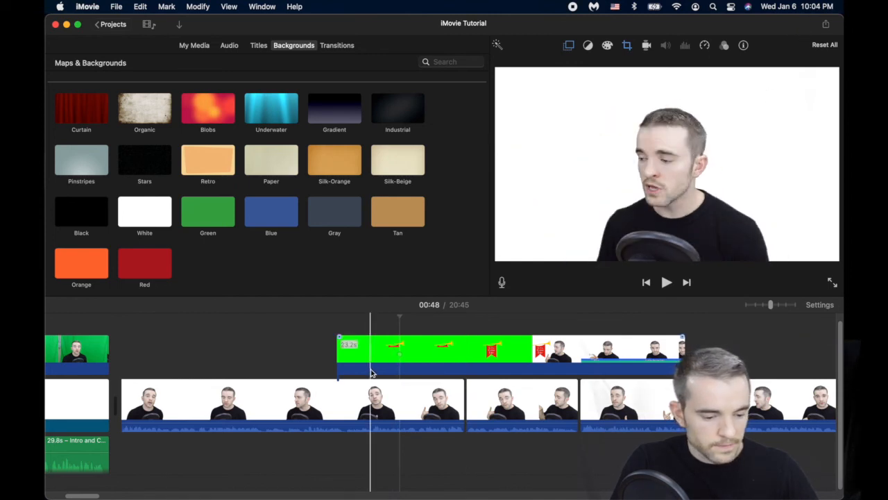
Preview the keyed recording over the footage and split it at about 00:52.
key(space)
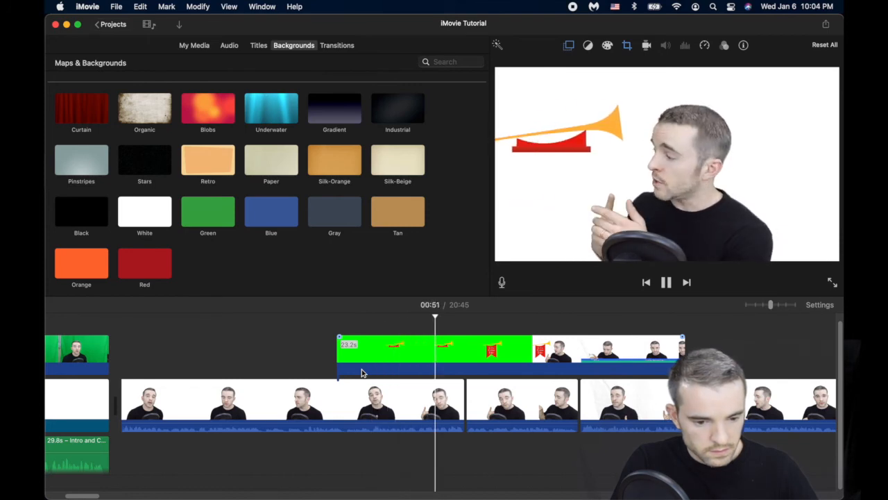
key(space)
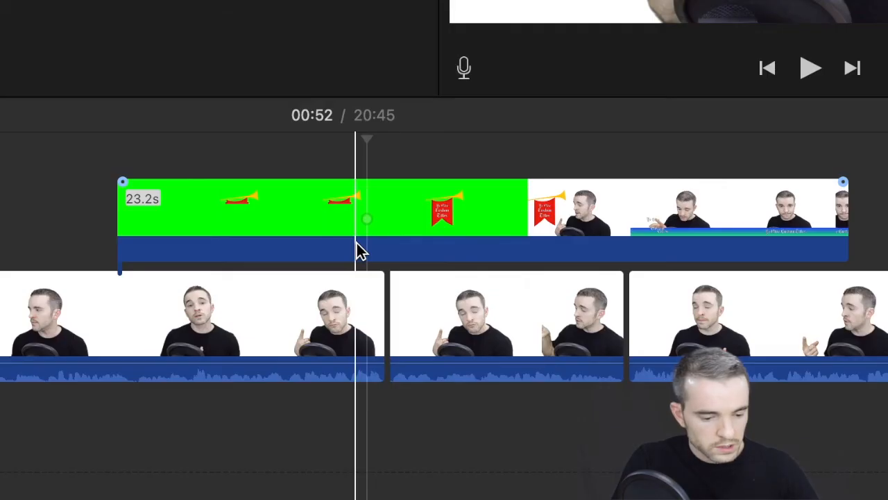
click(455, 365)
key(super+b)
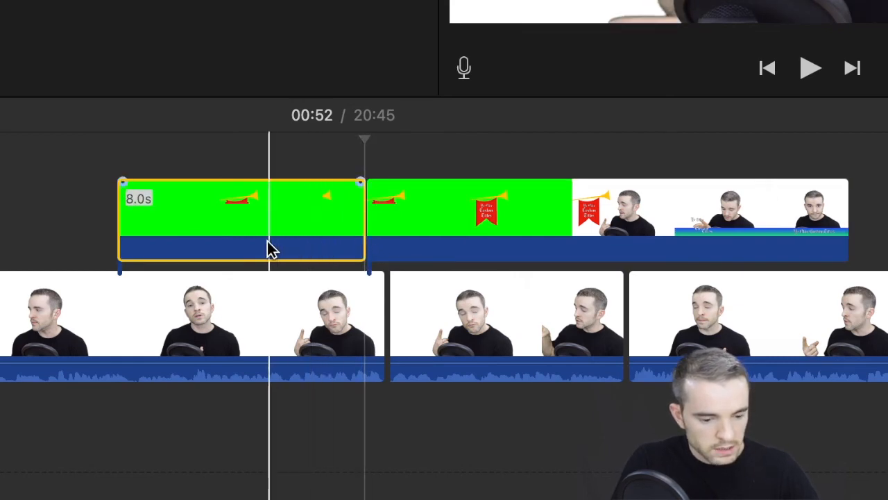
Split the first recording segment at about 00:50, delete its end piece, and move the following segment up to close the gap.
key(space)
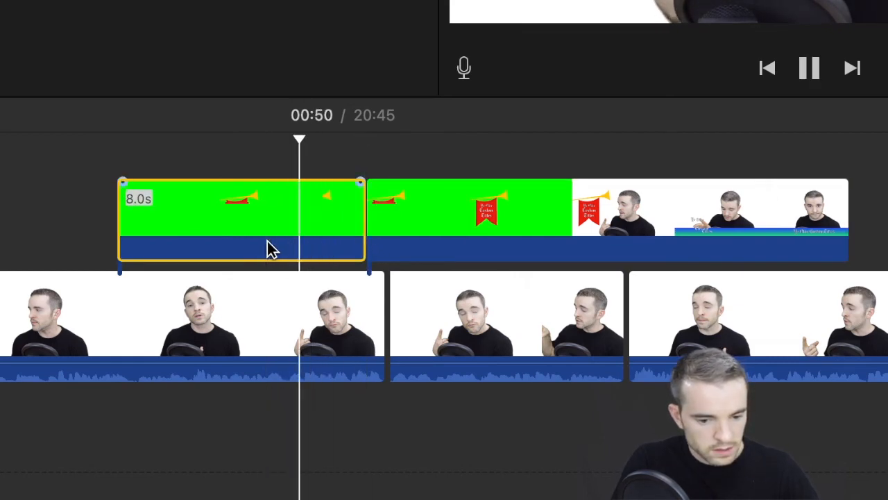
key(space)
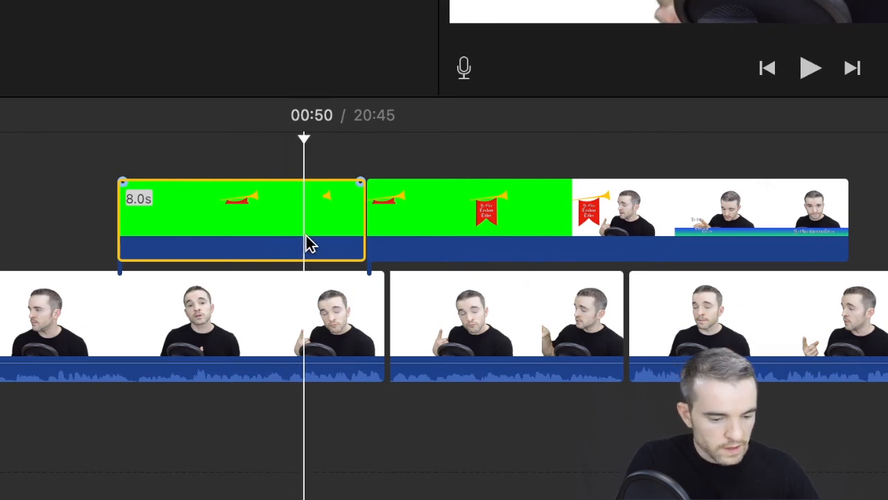
key(super+b)
click(335, 227)
key(Delete)
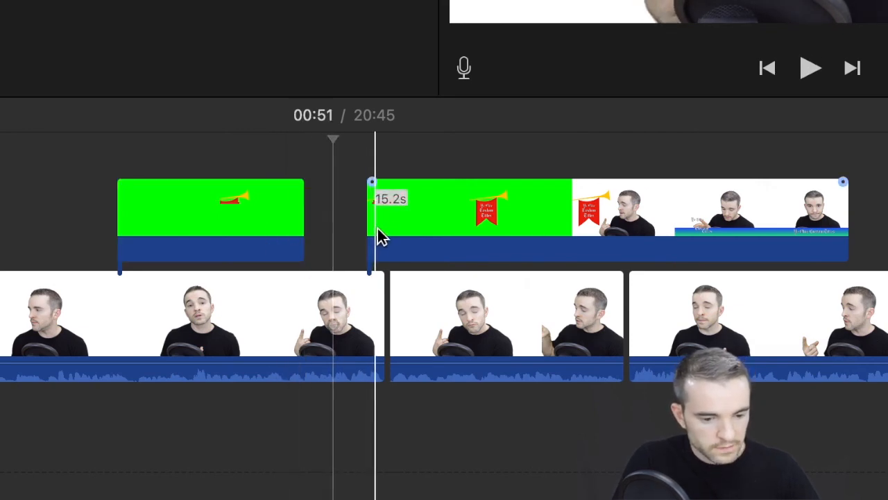
drag(394, 230, 330, 230)
Play the shortened overlay and split its second segment where the green background gives way to the full footage.
key(space)
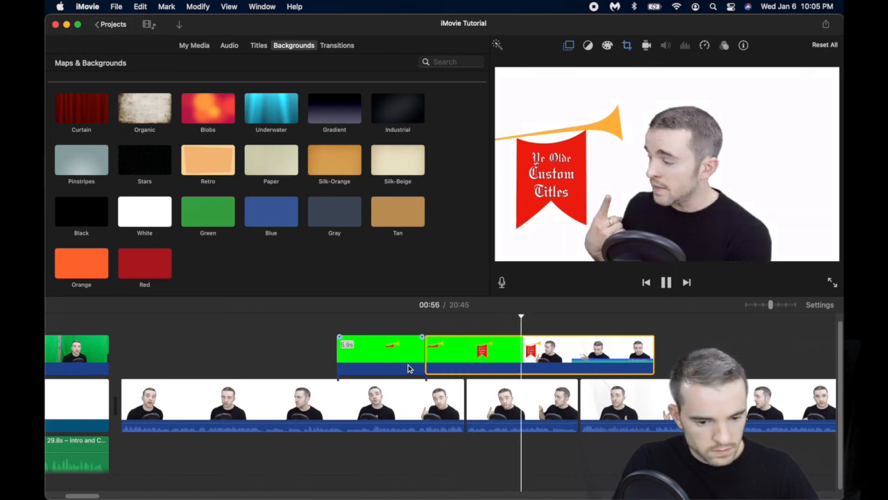
key(space)
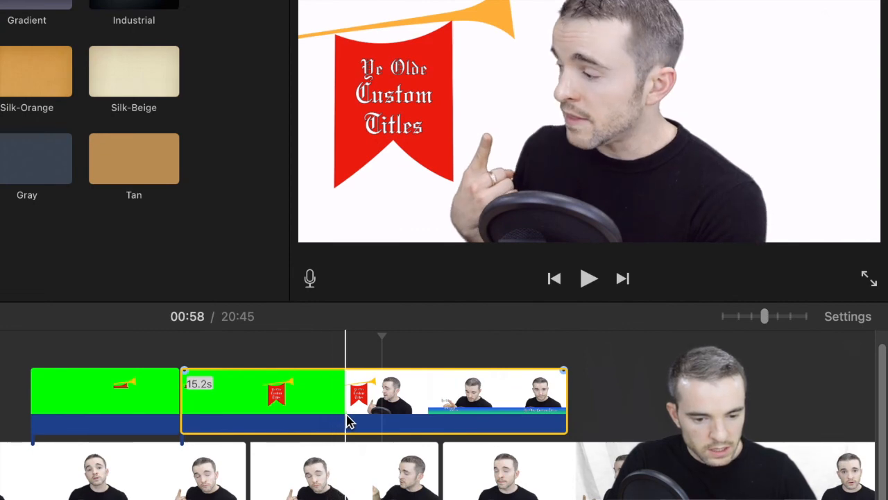
click(342, 421)
key(super+b)
shift+click(154, 423)
drag(155, 424, 19, 419)
drag(372, 390, 282, 390)
key(super+z)
key(super+z)
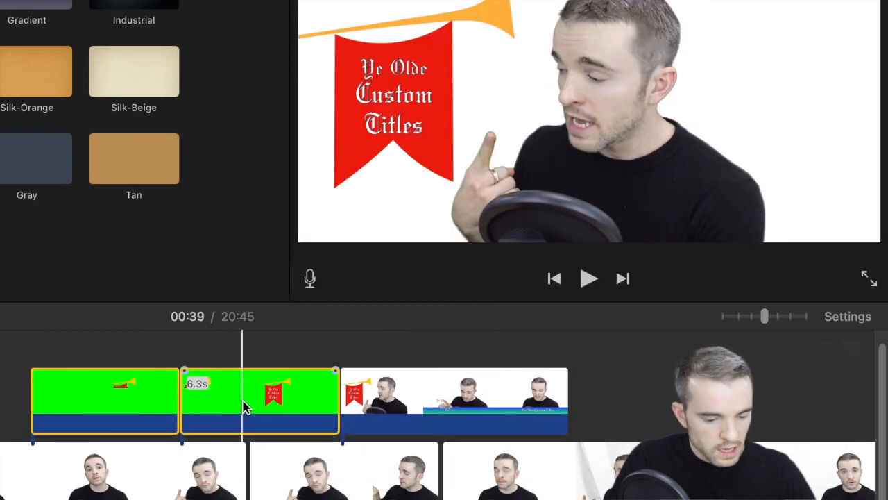
Trim the second green segment to 2.7 s by splitting it and deleting its end, and move the last segment up against it.
key(super+b)
click(298, 412)
key(Delete)
click(393, 408)
drag(392, 409, 293, 403)
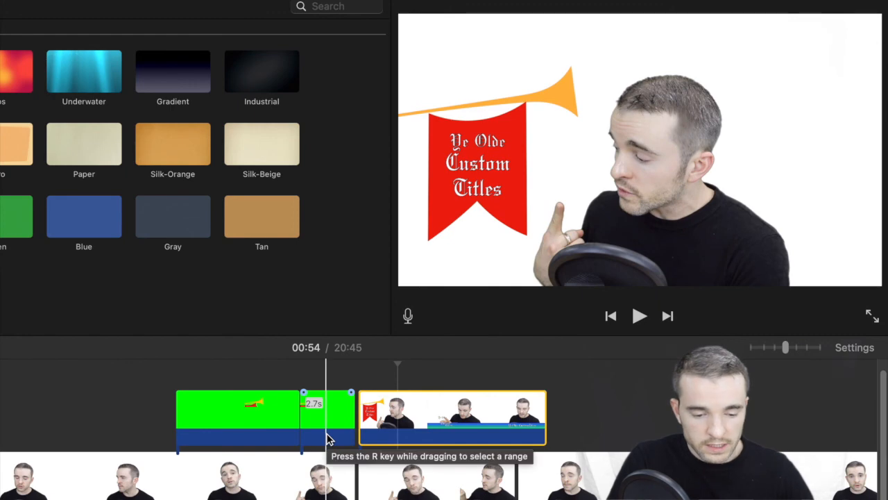
Preview the last recording segment, split it where the main clip beneath it ends, and delete its tail.
key(space)
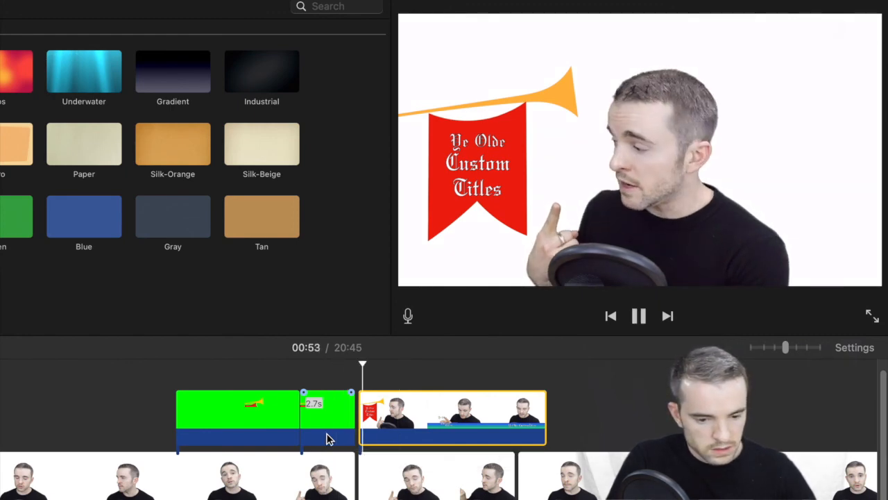
key(space)
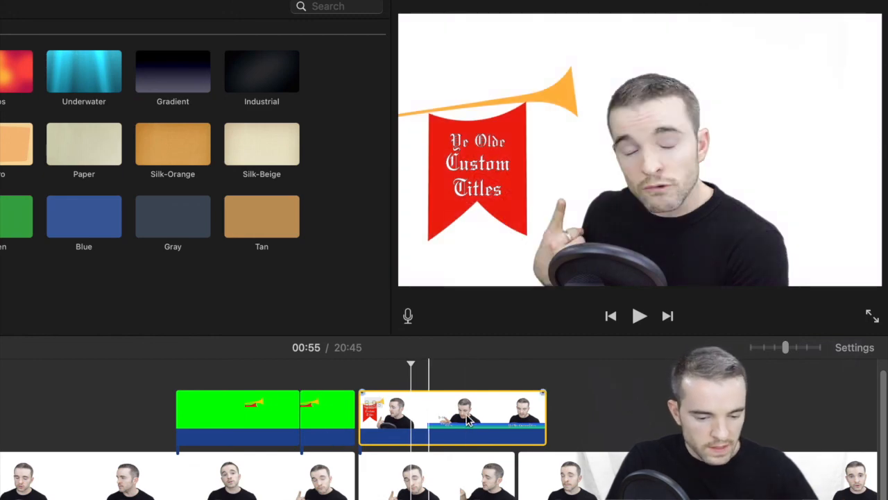
click(516, 424)
key(super+b)
click(539, 427)
key(Delete)
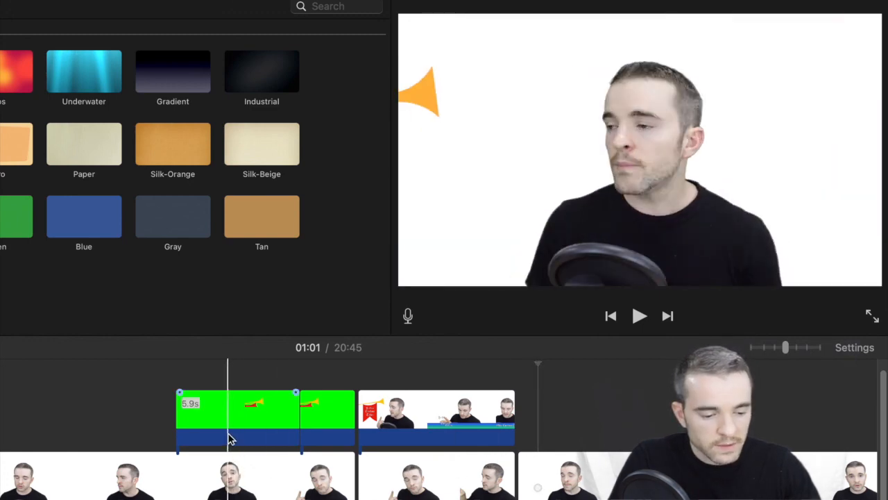
Change the overlay setting of the last, full-footage recording segment from Green/Blue Screen to Cutaway.
click(310, 421)
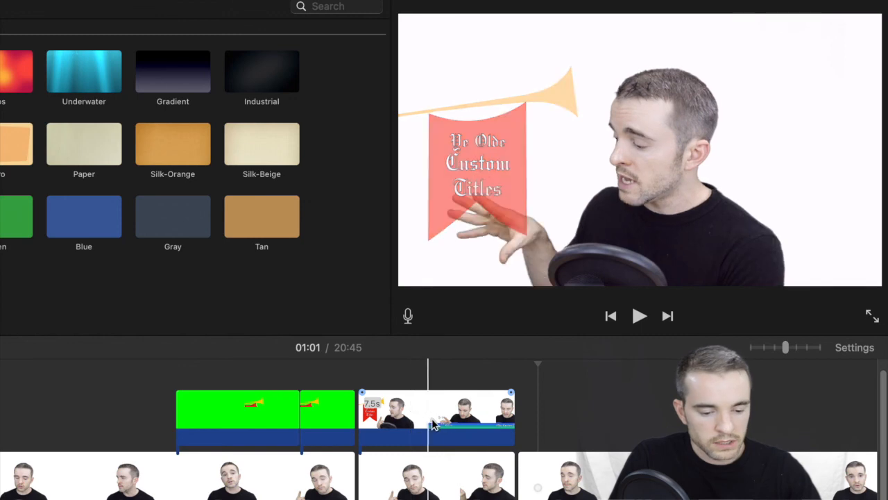
click(478, 421)
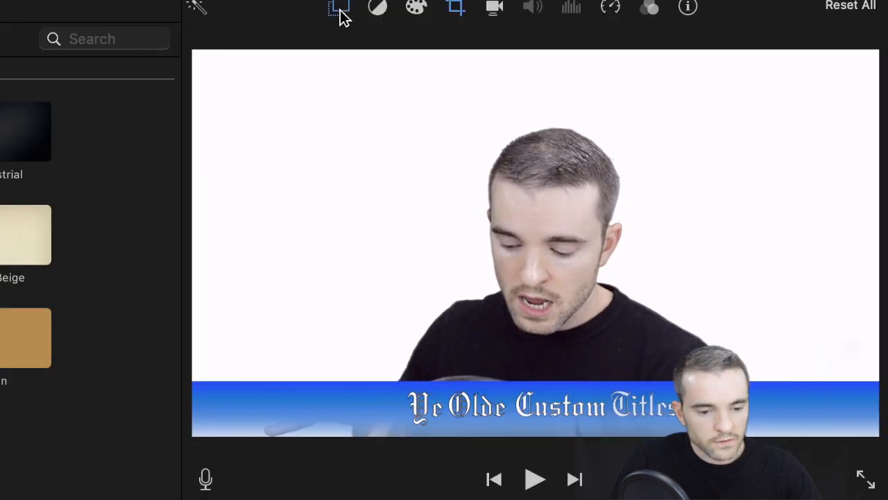
click(339, 9)
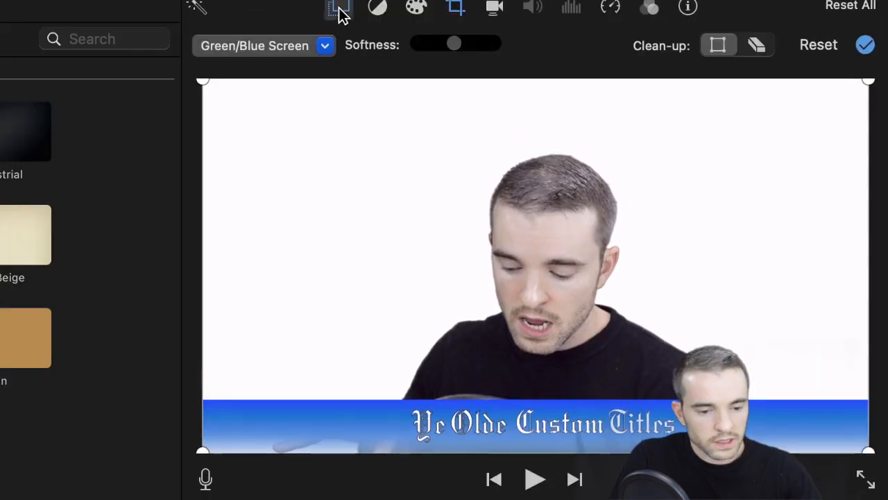
click(323, 47)
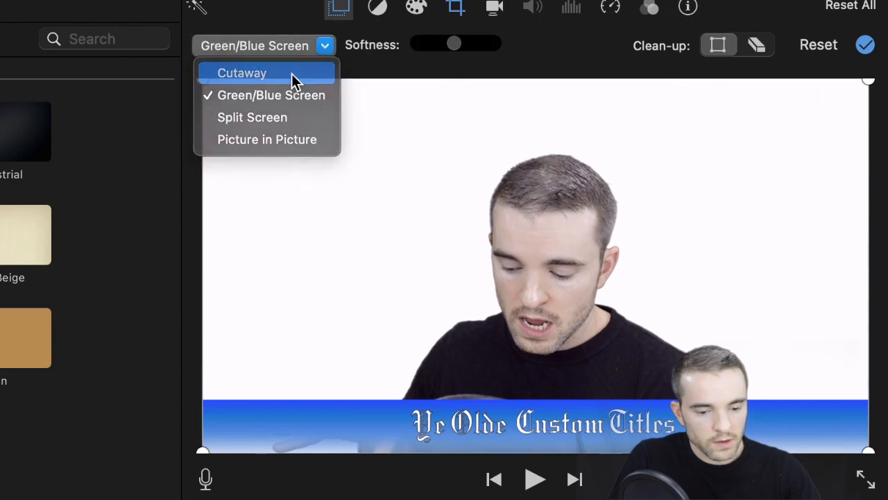
click(291, 74)
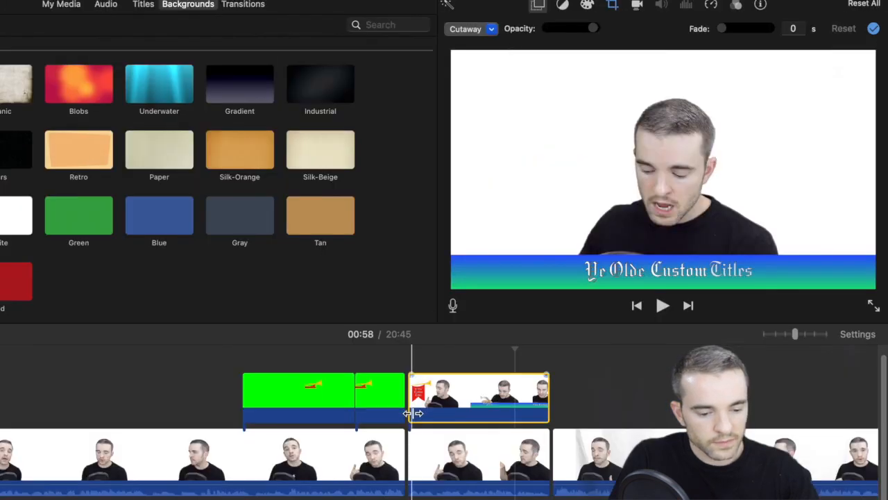
drag(412, 414, 402, 414)
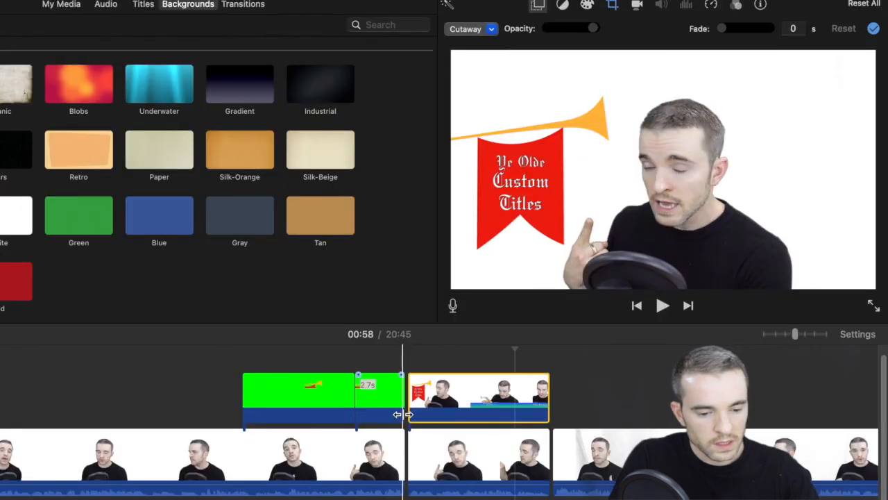